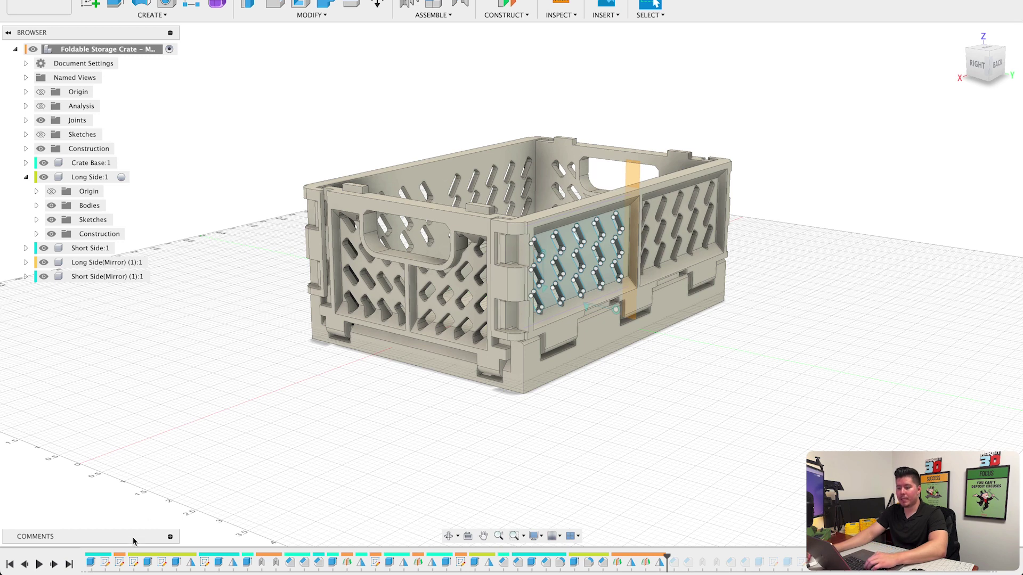
Open the short side's Extrude20 cut and orbit the crate to inspect its slotted long side panel
{"action": "double_click", "coordinate": [91, 563]}
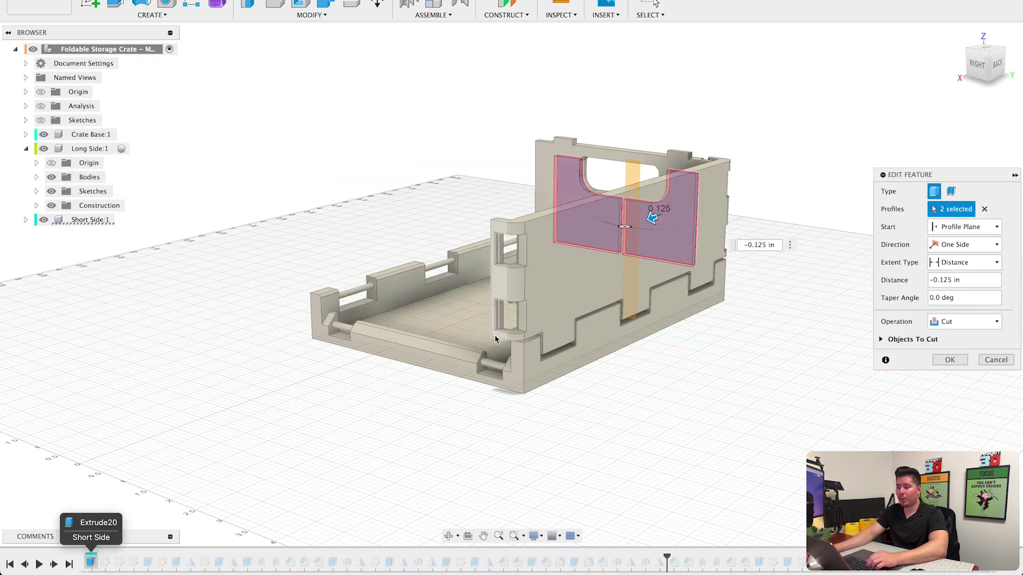
{"action": "middle_click_drag", "start_coordinate": [497, 340], "coordinate": [468, 292], "text": "shift"}
{"action": "scroll", "coordinate": [481, 315], "scroll_direction": "up", "scroll_amount": 4}
{"action": "middle_click_drag", "start_coordinate": [322, 319], "coordinate": [304, 261], "text": "shift"}
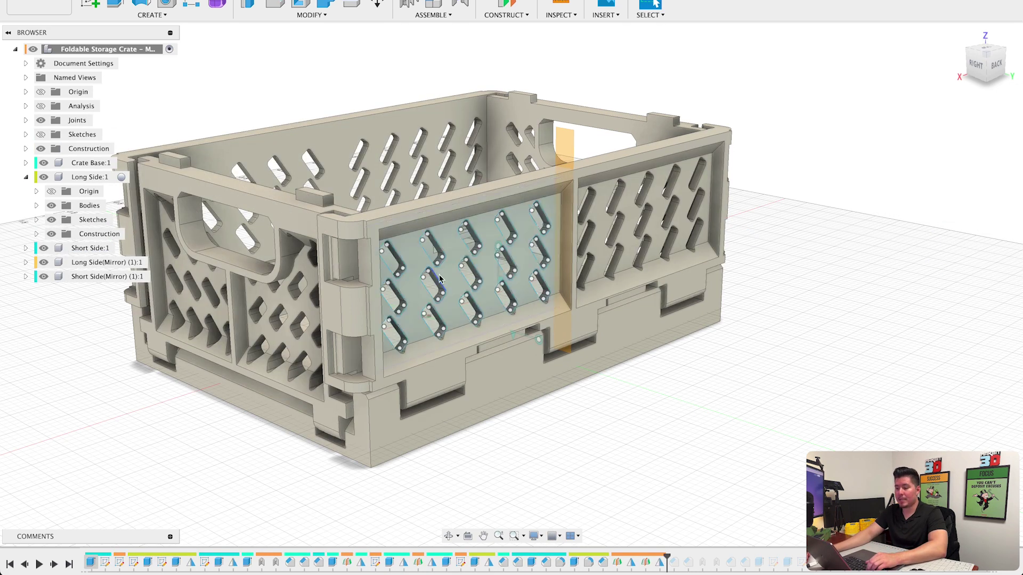
{"action": "middle_click_drag", "start_coordinate": [439, 278], "coordinate": [420, 261], "text": "shift"}
{"action": "scroll", "coordinate": [404, 246], "scroll_direction": "up", "scroll_amount": 3}
{"action": "left_click", "coordinate": [405, 247]}
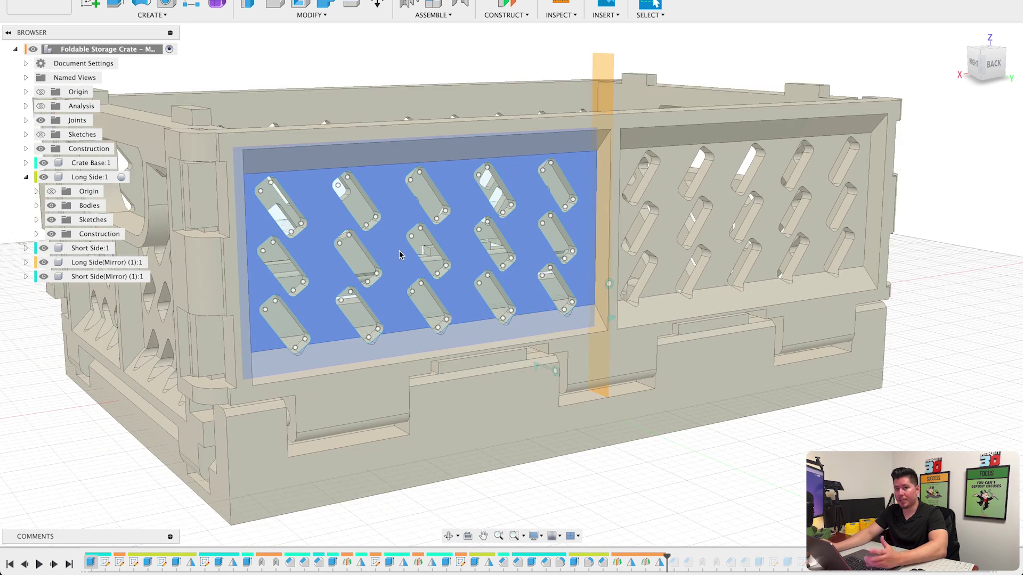
{"action": "key", "text": "Escape"}
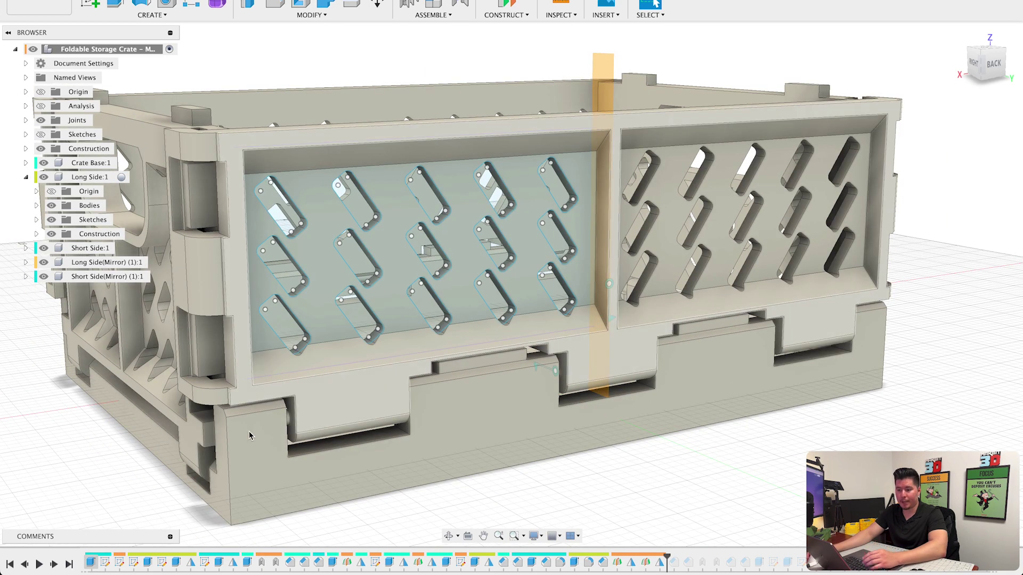
Reopen the first extrude cut, then cancel the edit so the full crate returns
{"action": "left_click", "coordinate": [91, 563]}
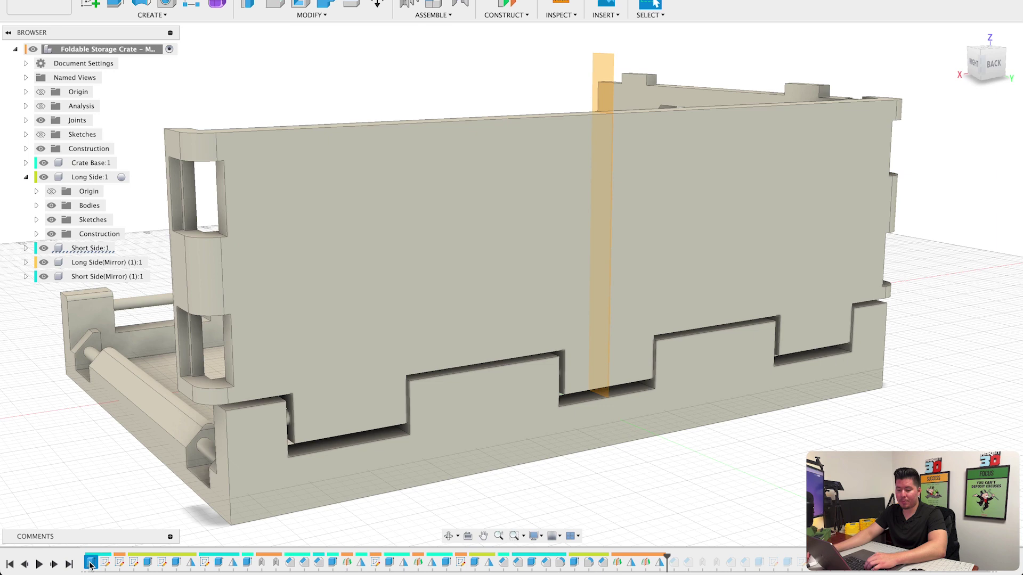
{"action": "double_click", "coordinate": [91, 563]}
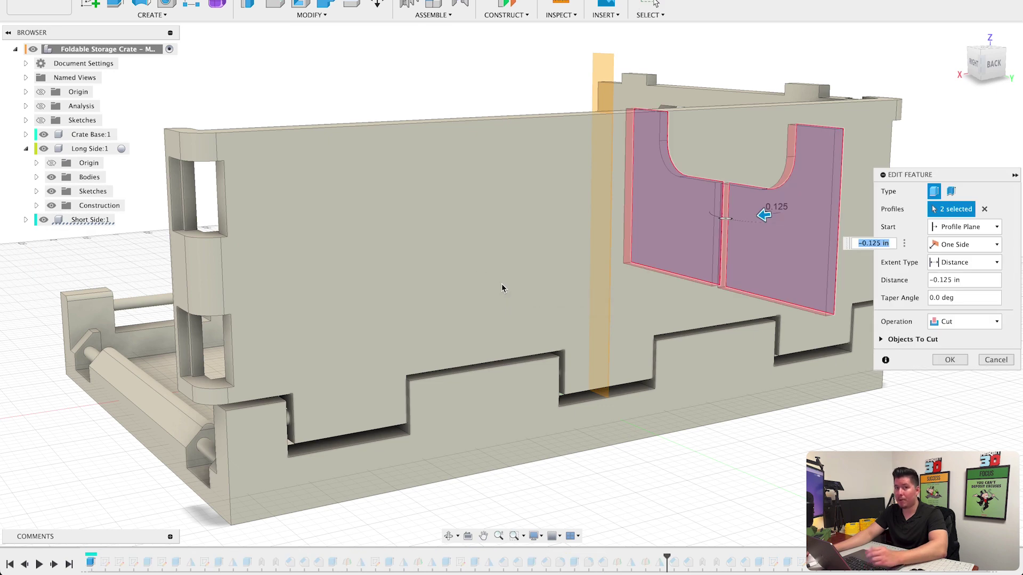
{"action": "scroll", "coordinate": [502, 285], "scroll_direction": "down", "scroll_amount": 1}
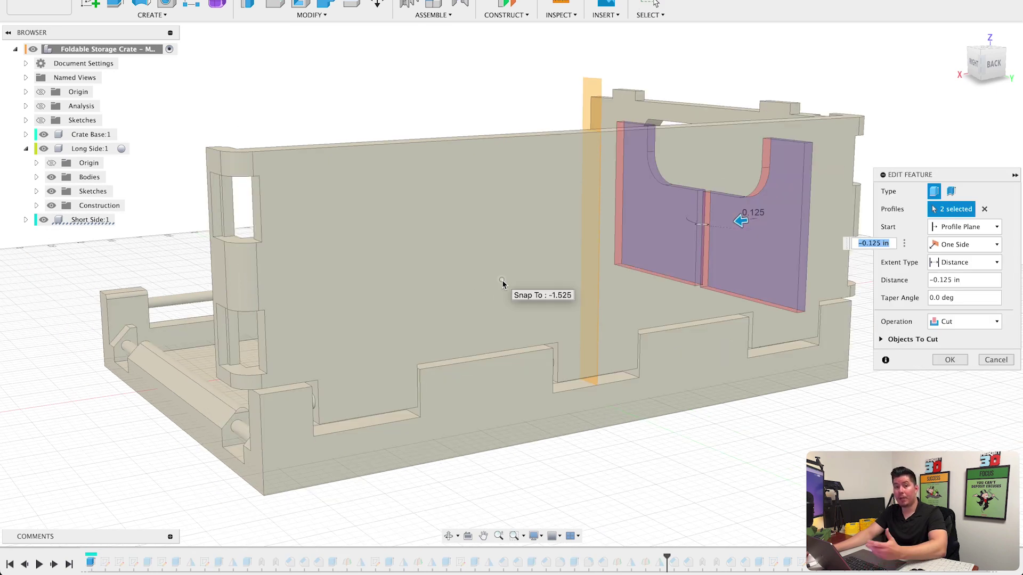
{"action": "key", "text": "Return"}
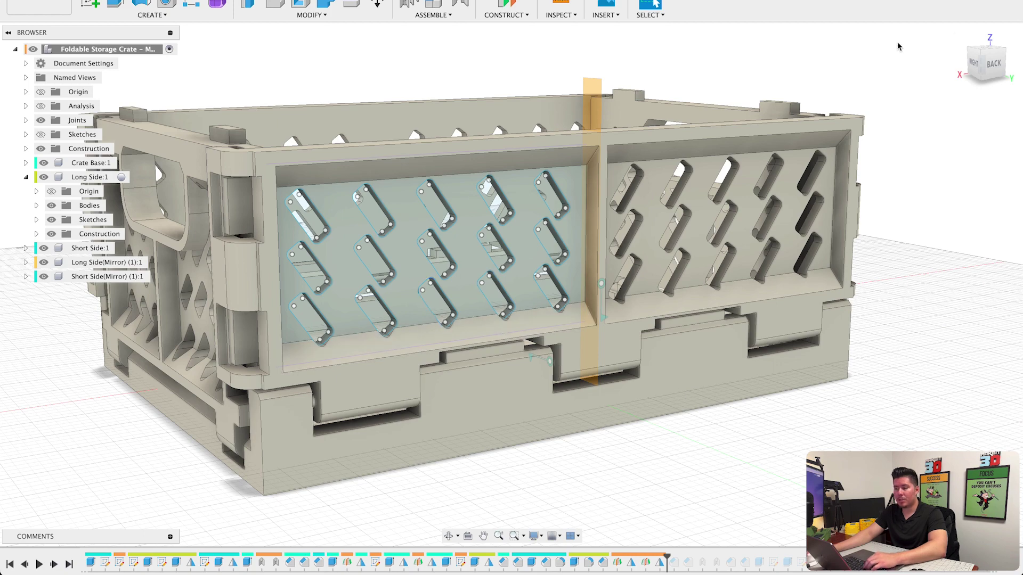
{"action": "left_click", "coordinate": [992, 63]}
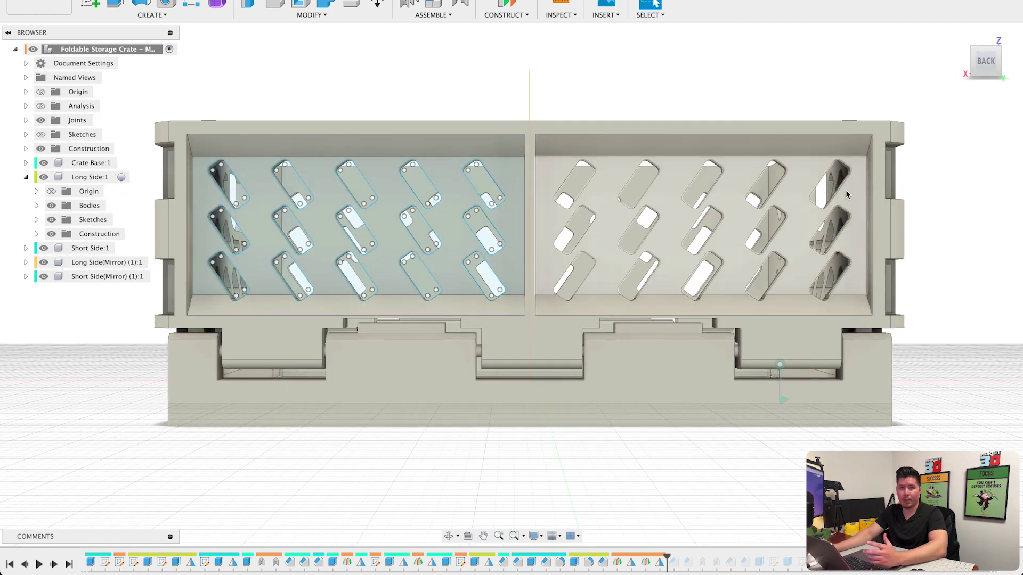
{"action": "scroll", "coordinate": [229, 160], "scroll_direction": "up", "scroll_amount": 2}
{"action": "middle_click_drag", "start_coordinate": [228, 160], "coordinate": [275, 209]}
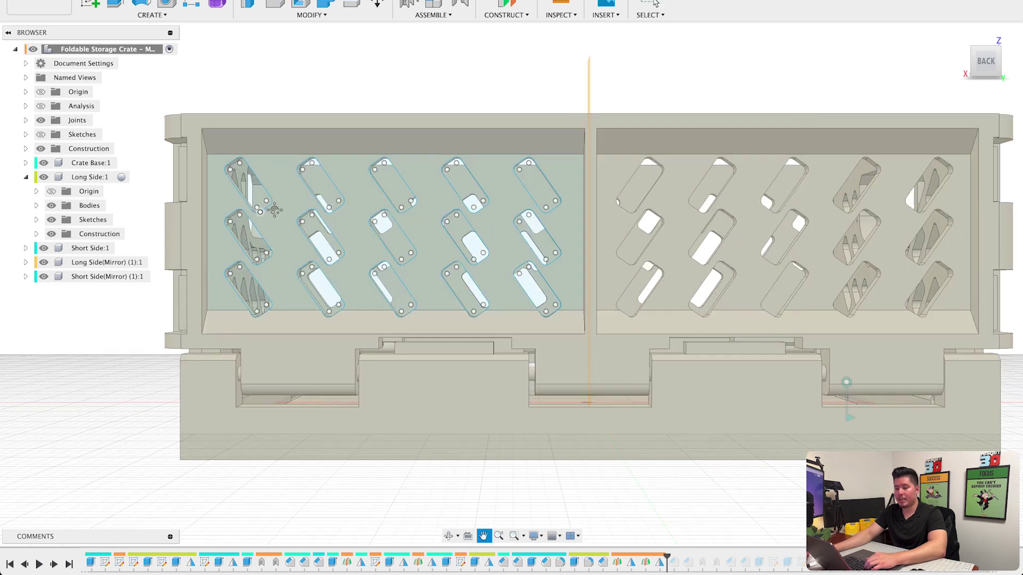
{"action": "scroll", "coordinate": [274, 210], "scroll_direction": "up", "scroll_amount": 5}
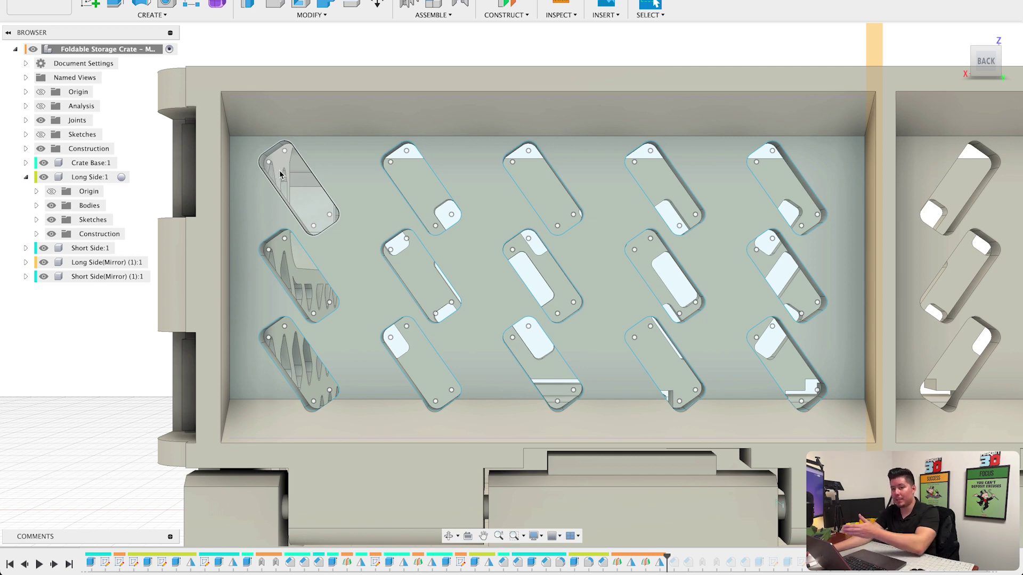
{"action": "scroll", "coordinate": [349, 248], "scroll_direction": "down", "scroll_amount": 3}
{"action": "left_click", "coordinate": [349, 246]}
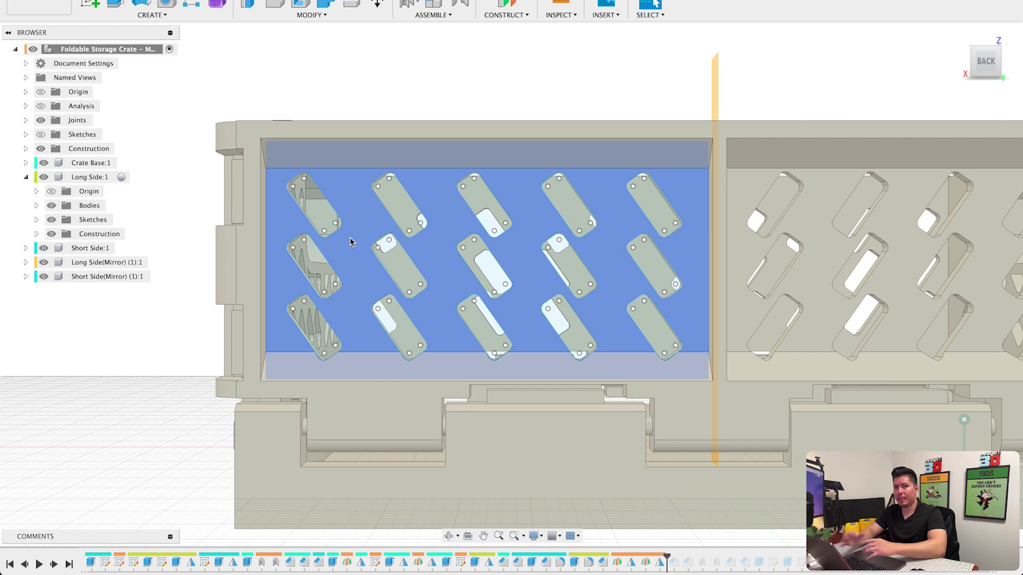
{"action": "key", "text": "Escape"}
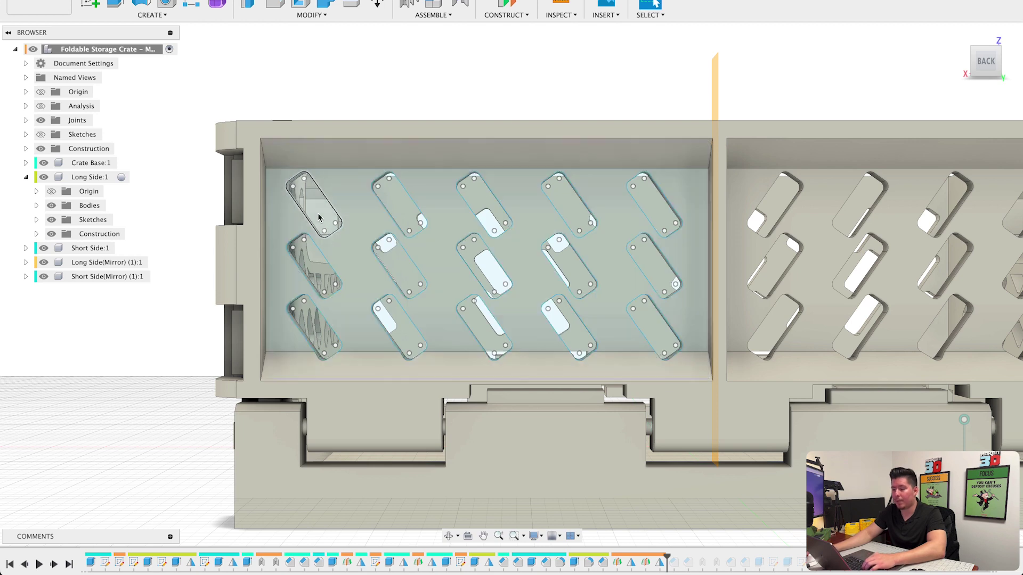
{"action": "scroll", "coordinate": [319, 228], "scroll_direction": "up", "scroll_amount": 2}
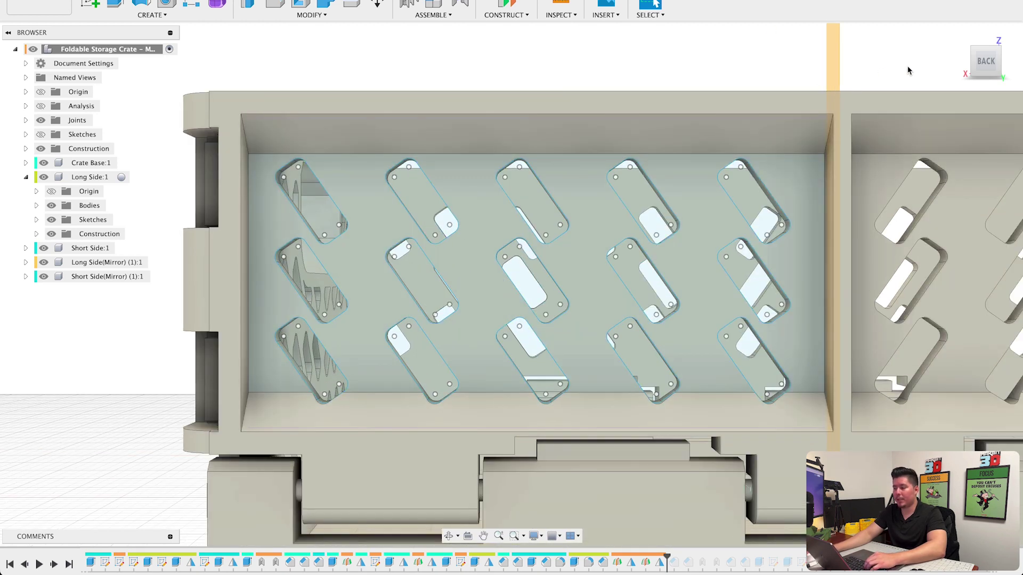
{"action": "mouse_move", "coordinate": [972, 69]}
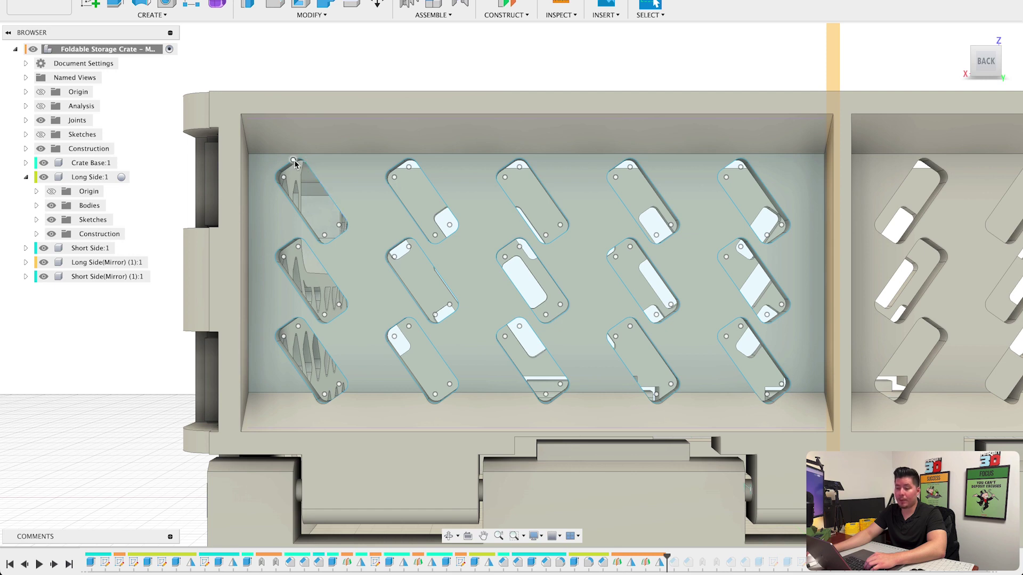
{"action": "scroll", "coordinate": [295, 164], "scroll_direction": "up", "scroll_amount": 5}
{"action": "scroll", "coordinate": [320, 281], "scroll_direction": "down", "scroll_amount": 3}
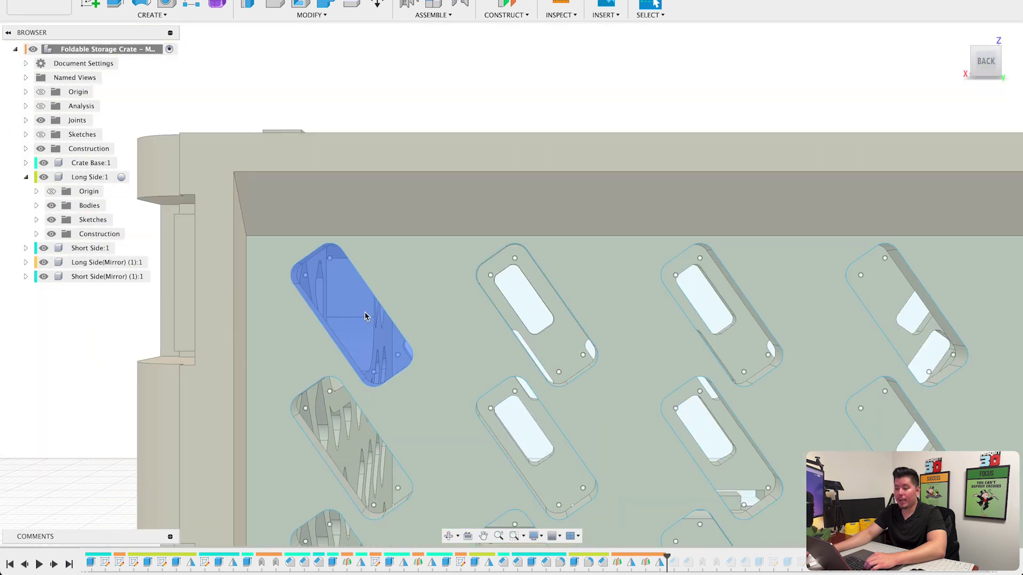
{"action": "scroll", "coordinate": [349, 223], "scroll_direction": "down", "scroll_amount": 2}
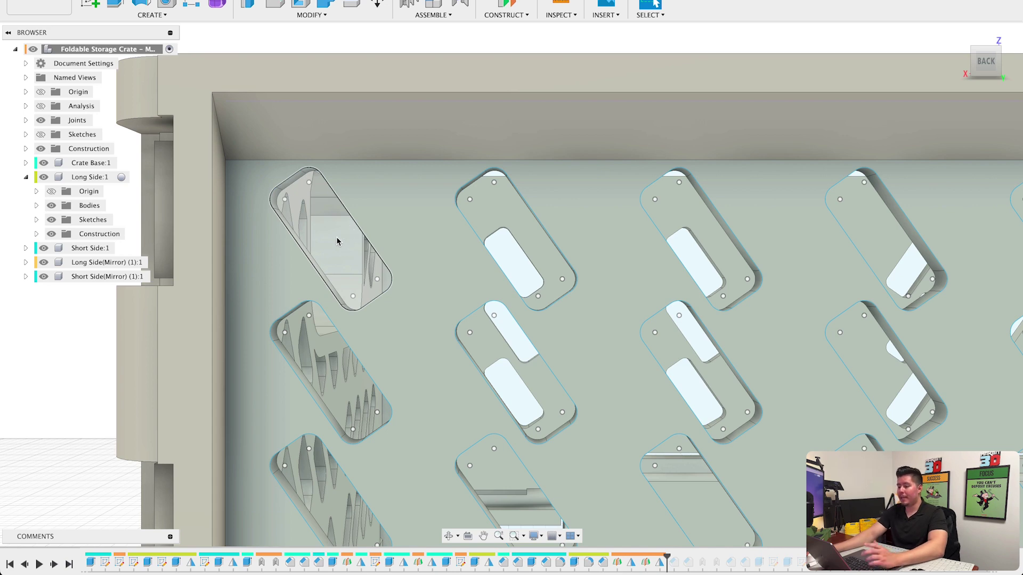
{"action": "scroll", "coordinate": [382, 317], "scroll_direction": "down", "scroll_amount": 4}
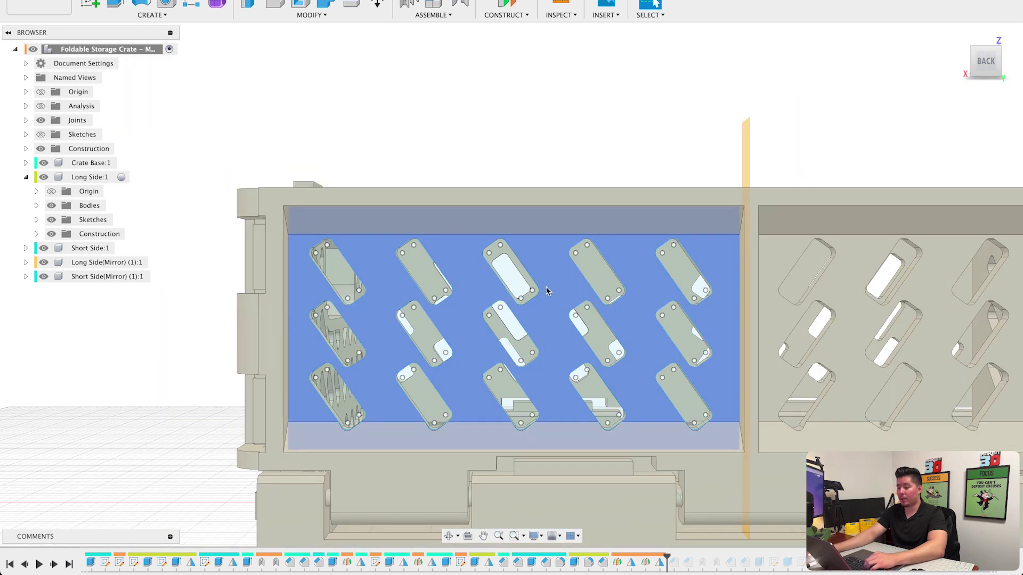
{"action": "left_click", "coordinate": [295, 247]}
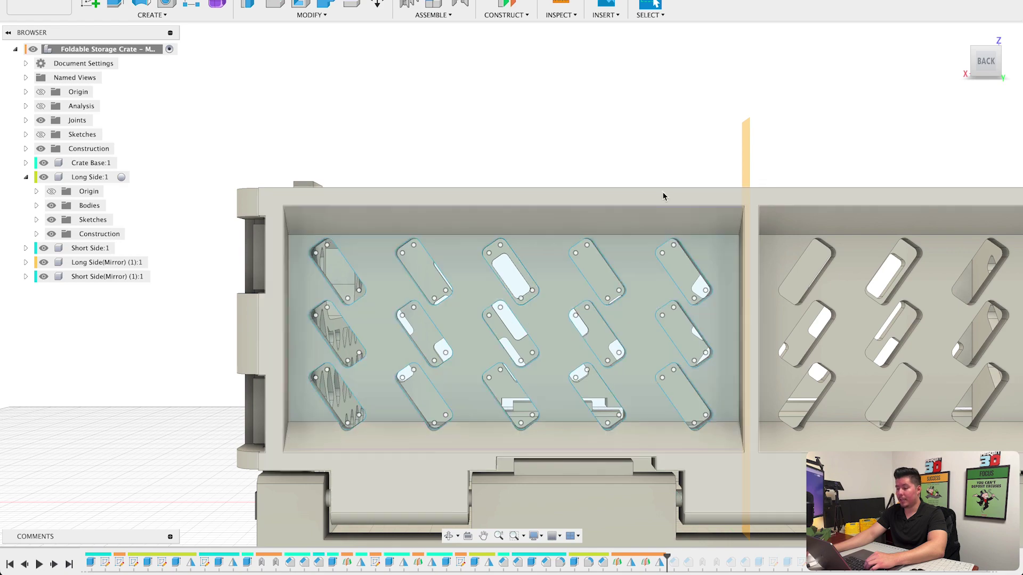
{"action": "left_click", "coordinate": [703, 305]}
{"action": "middle_click_drag", "start_coordinate": [699, 267], "coordinate": [354, 237]}
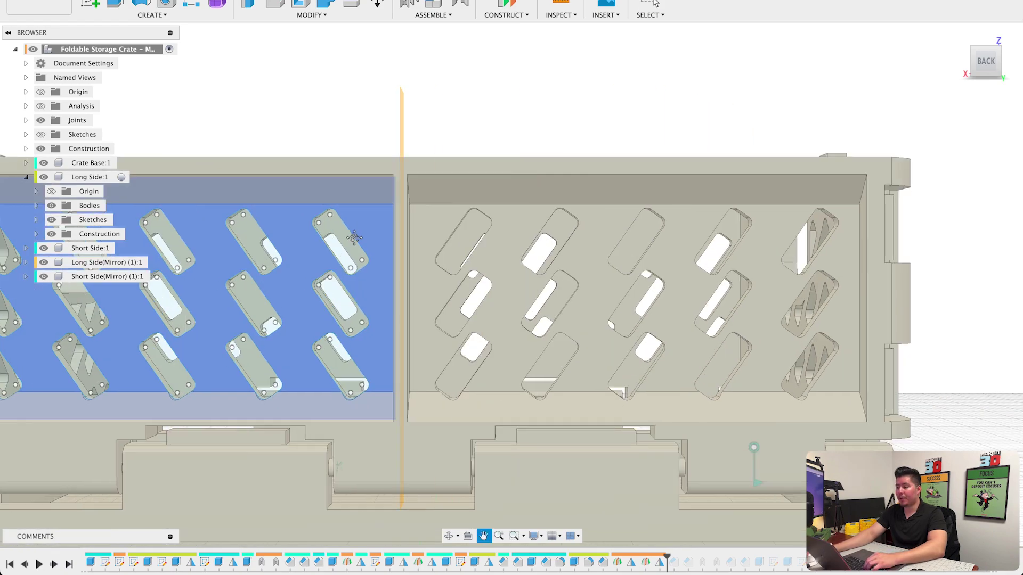
{"action": "middle_click_drag", "start_coordinate": [503, 192], "coordinate": [314, 156], "text": "shift"}
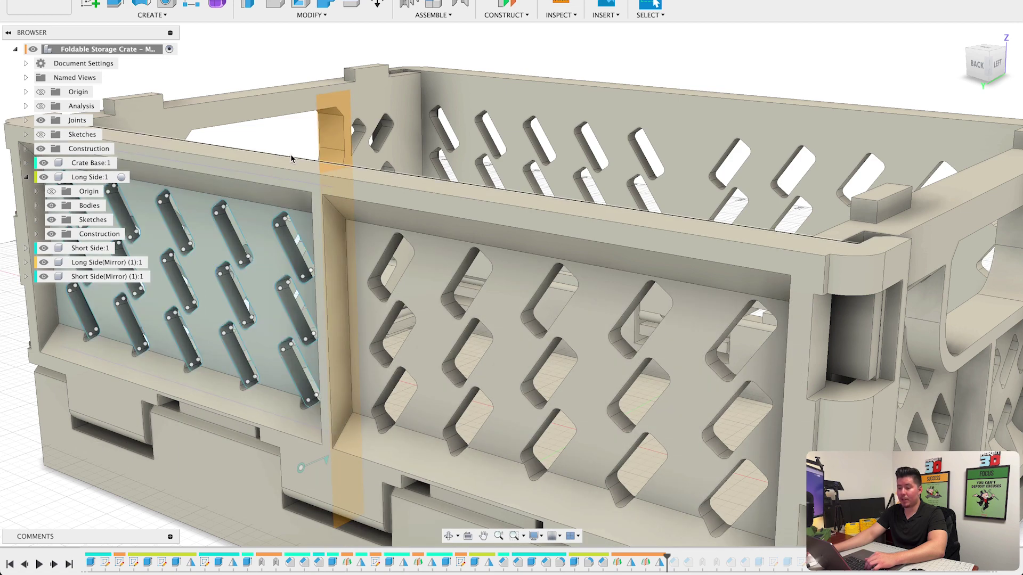
{"action": "scroll", "coordinate": [422, 322], "scroll_direction": "down", "scroll_amount": 5}
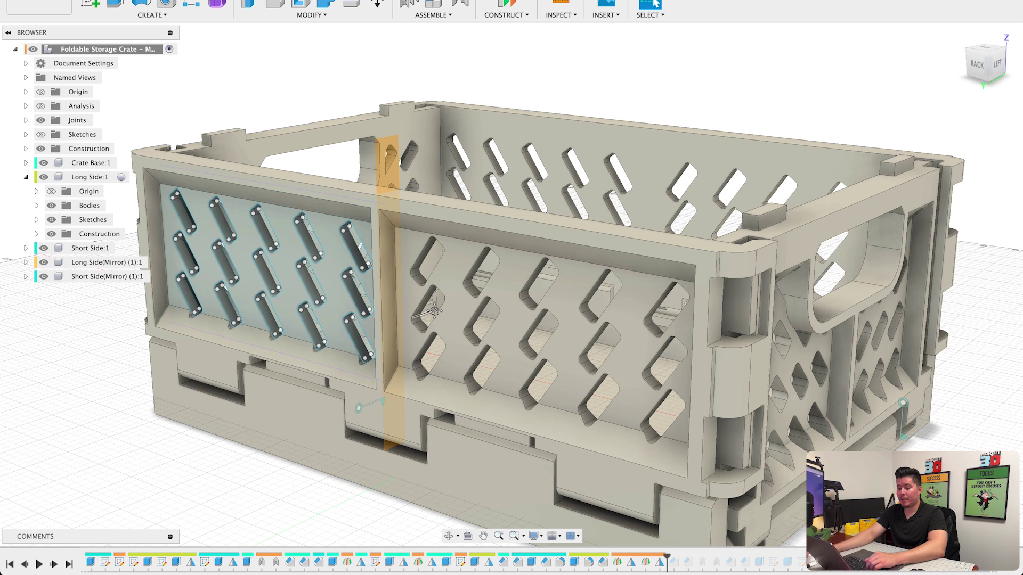
{"action": "middle_click_drag", "start_coordinate": [490, 295], "coordinate": [528, 273]}
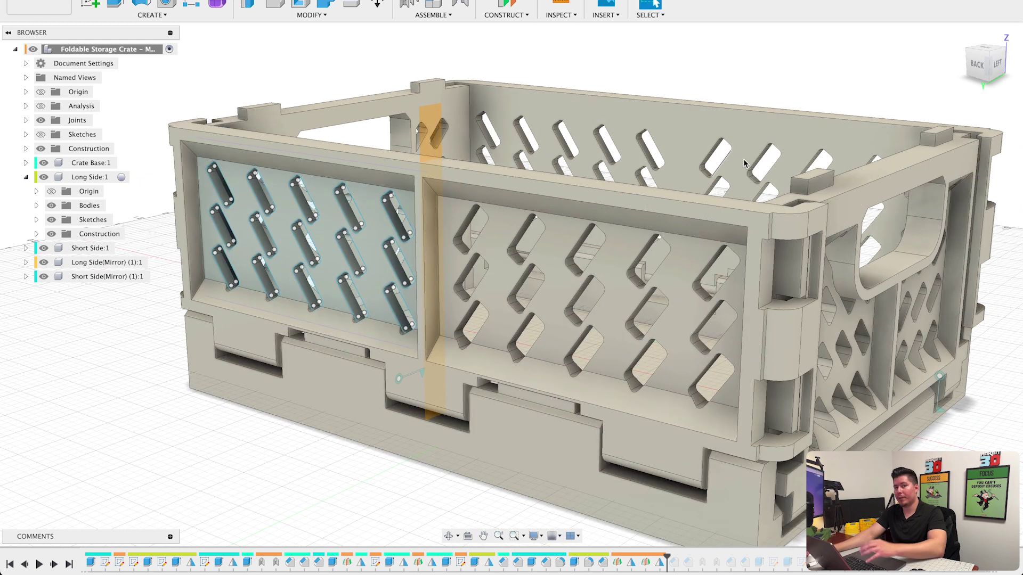
Switch to the nearly empty Pattern Tutorial design, viewed from the top
{"action": "left_click", "coordinate": [732, 144]}
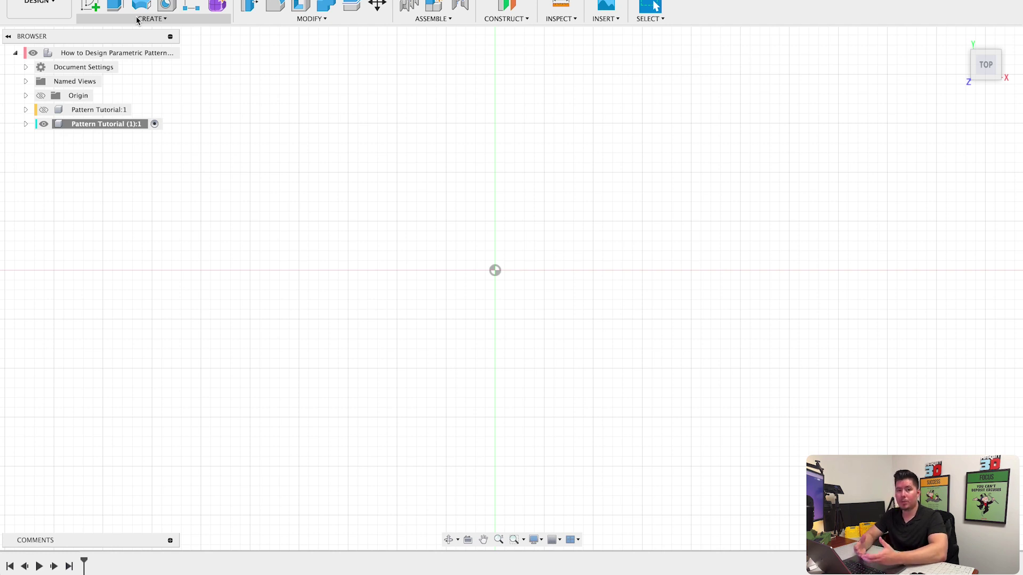
Start a sketch on the square's face and begin a center rectangle at the origin
{"action": "left_click", "coordinate": [93, 5]}
{"action": "left_click", "coordinate": [528, 237]}
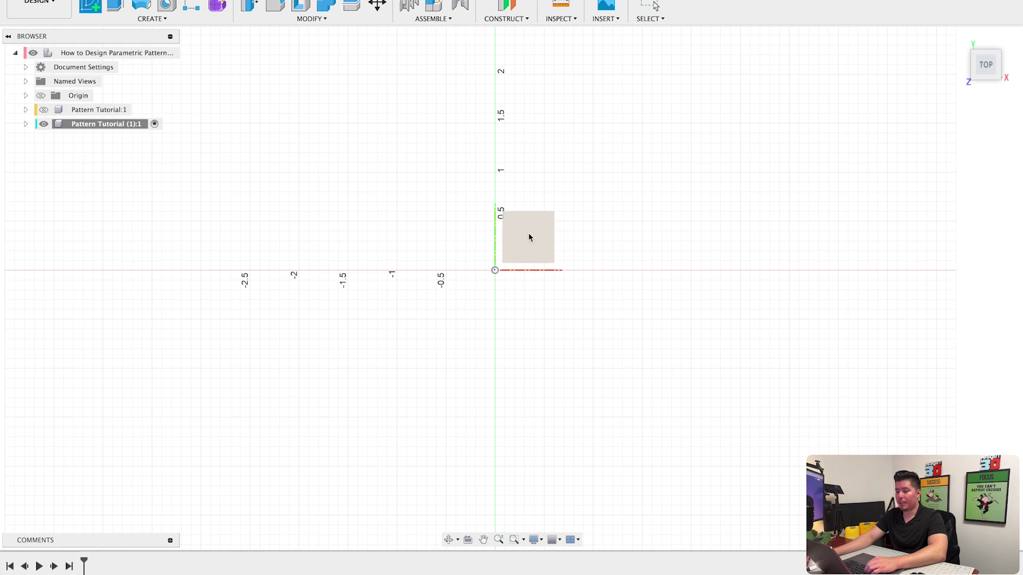
{"action": "left_click", "coordinate": [140, 19]}
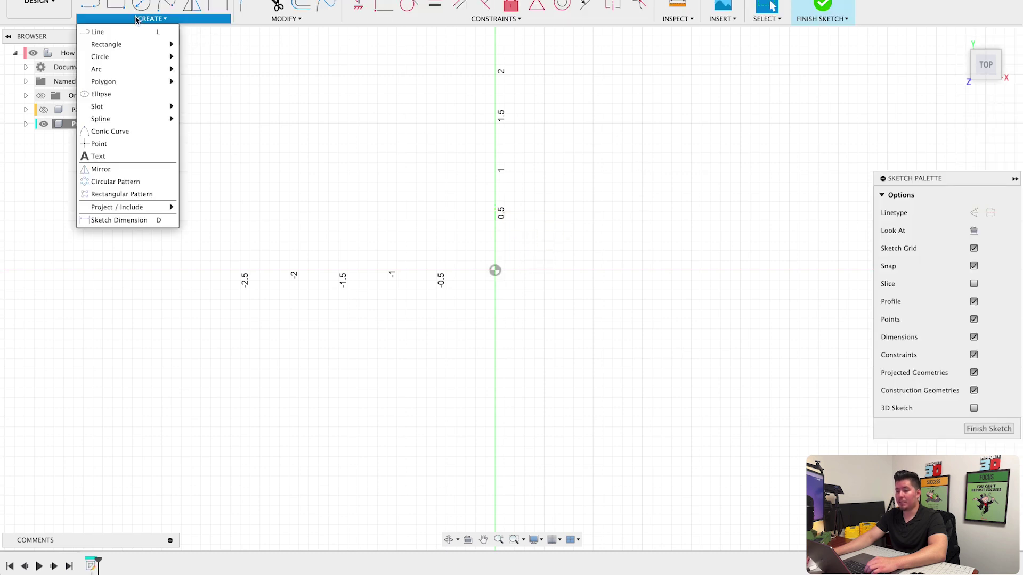
{"action": "mouse_move", "coordinate": [132, 47]}
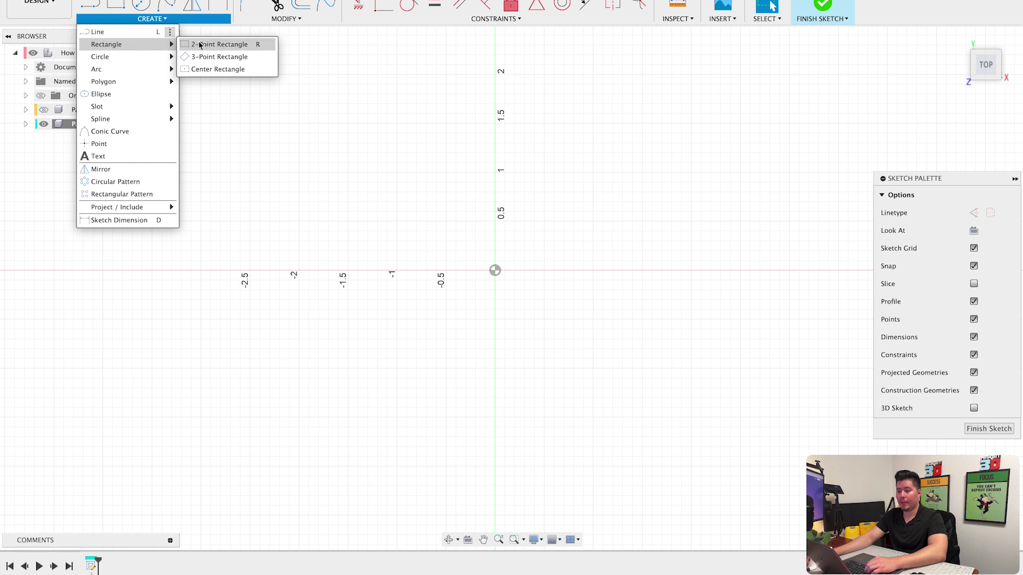
{"action": "left_click", "coordinate": [219, 70]}
{"action": "left_click", "coordinate": [495, 271]}
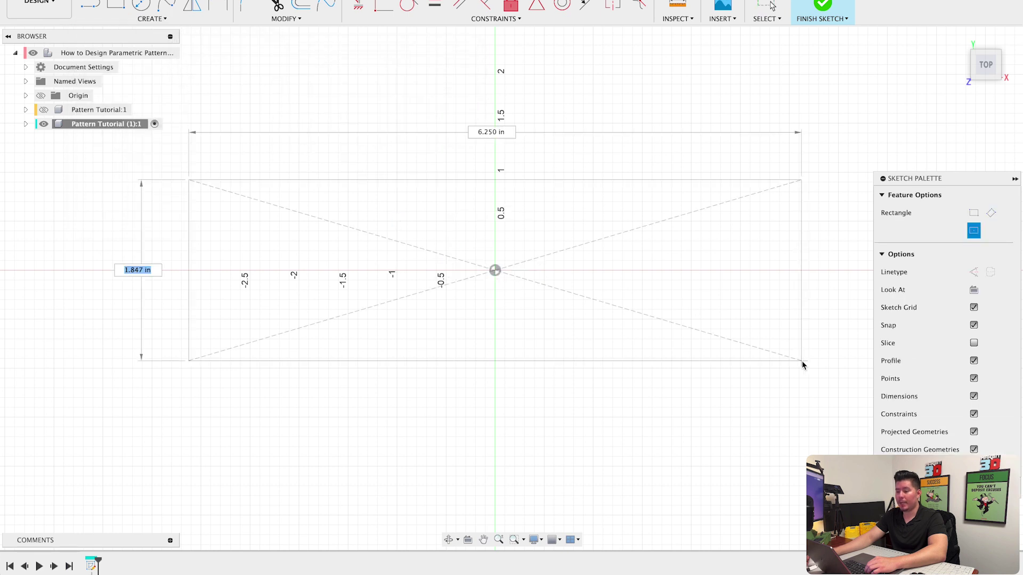
{"action": "scroll", "coordinate": [754, 368], "scroll_direction": "down", "scroll_amount": 5}
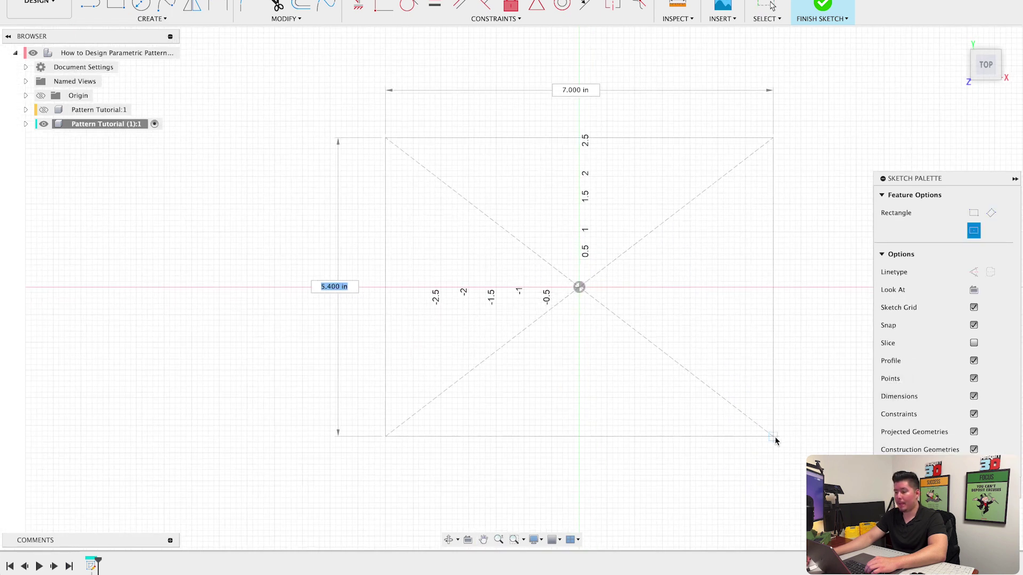
Size the center rectangle 7 in by 5 in and finish the sketch
{"action": "key", "text": "Tab"}
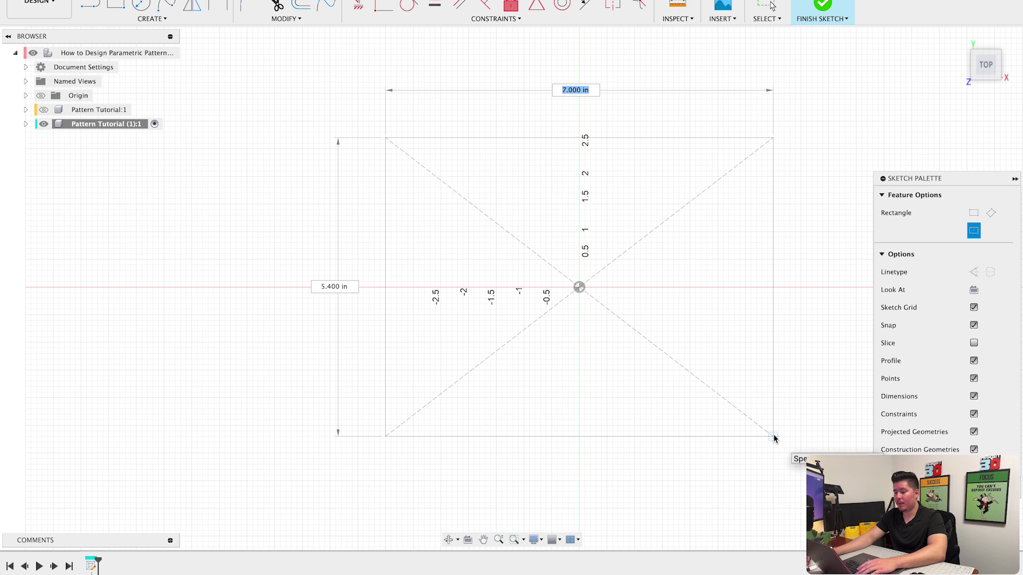
{"action": "type", "text": "7"}
{"action": "key", "text": "Tab"}
{"action": "type", "text": "5"}
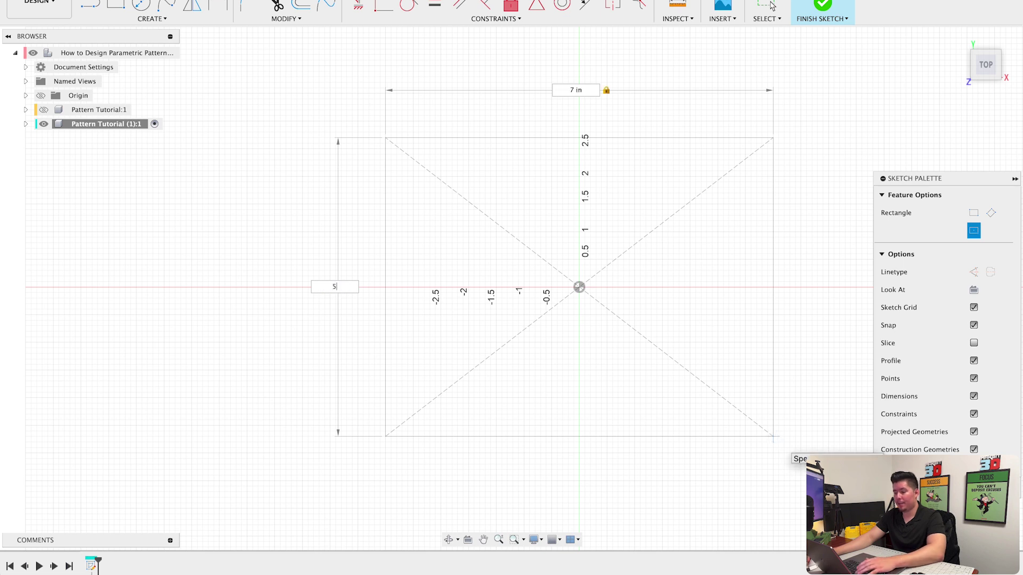
{"action": "key", "text": "Tab"}
{"action": "key", "text": "Return"}
{"action": "middle_click_drag", "start_coordinate": [606, 270], "coordinate": [542, 235]}
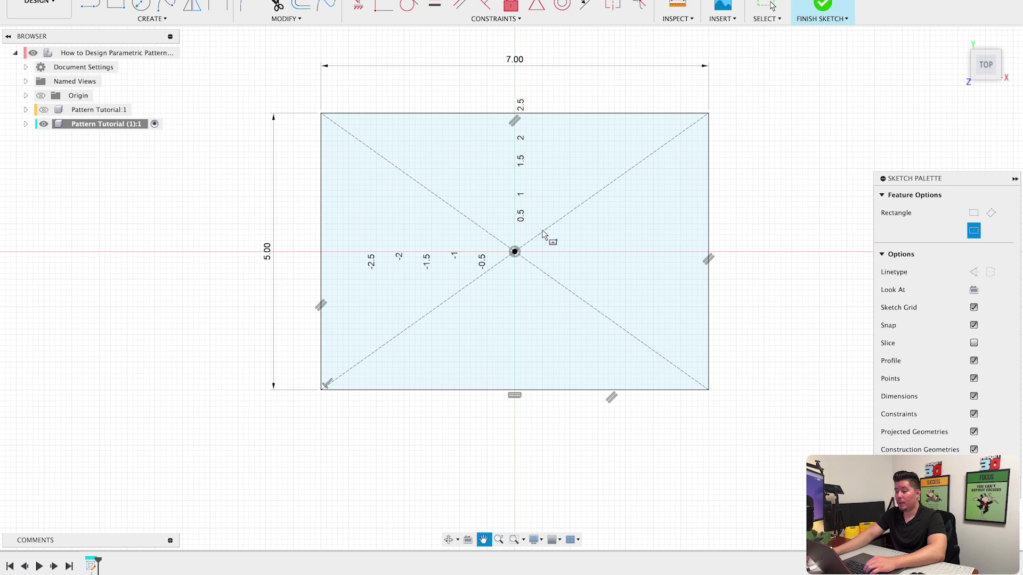
{"action": "left_click", "coordinate": [820, 8]}
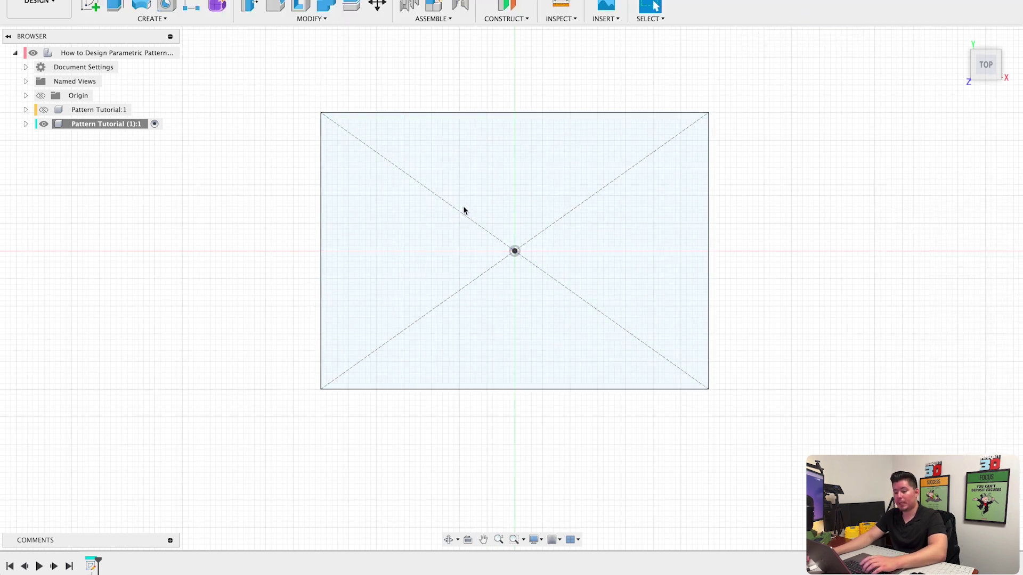
Extrude the 7×5 rectangle profile 0.2 in into a plate, then view it from the top
{"action": "key", "text": "e"}
{"action": "left_click", "coordinate": [453, 232]}
{"action": "left_click", "coordinate": [449, 256]}
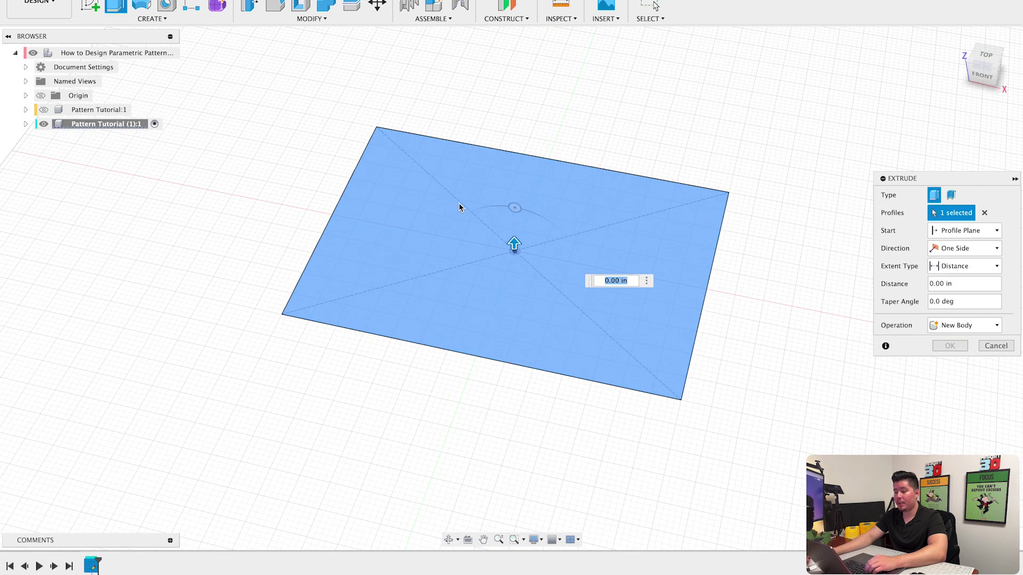
{"action": "key", "text": "BackSpace"}
{"action": "type", "text": ".2"}
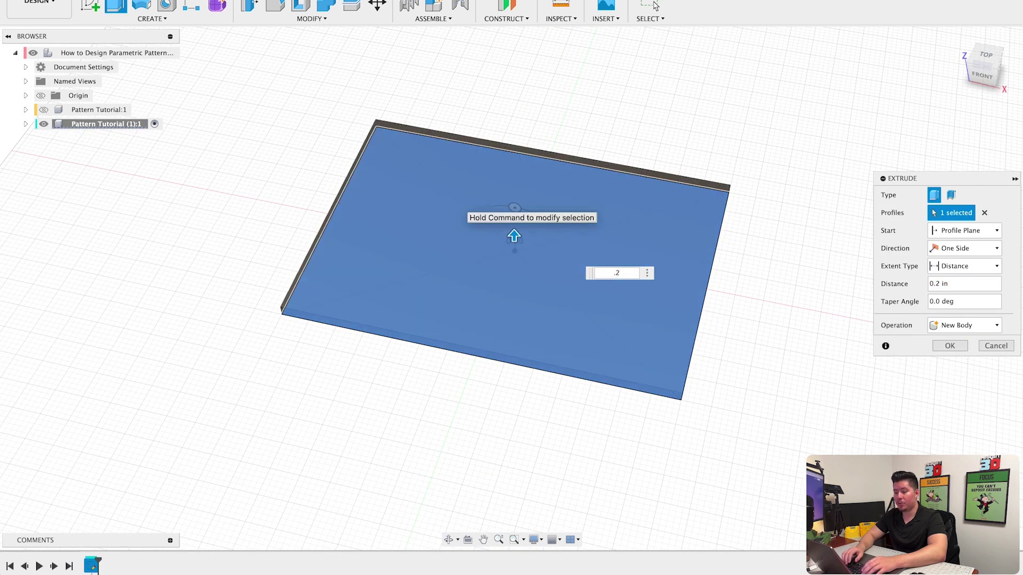
{"action": "key", "text": "Return"}
{"action": "middle_click_drag", "start_coordinate": [518, 248], "coordinate": [539, 261], "text": "shift"}
{"action": "scroll", "coordinate": [536, 257], "scroll_direction": "down", "scroll_amount": 3}
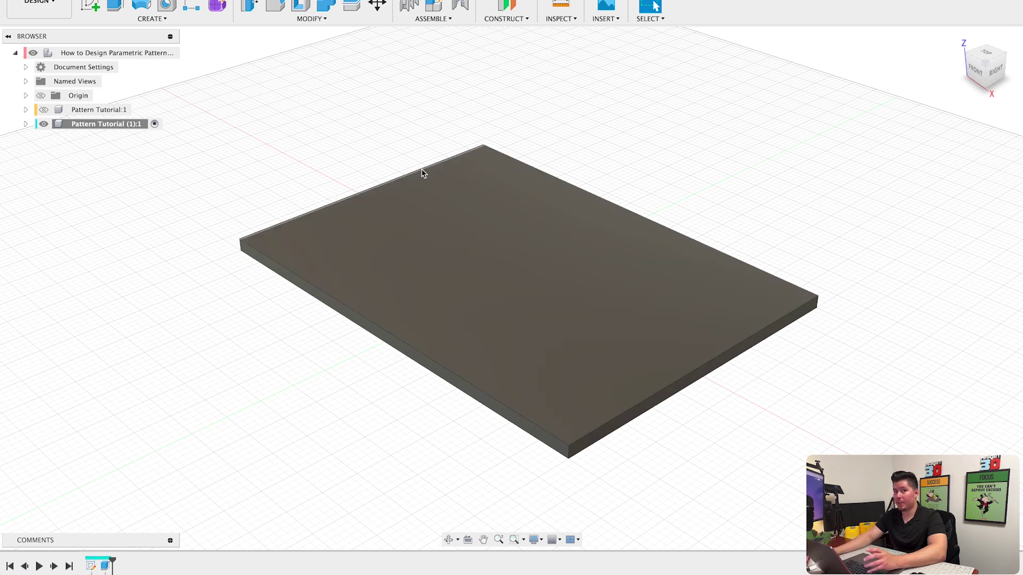
{"action": "left_click", "coordinate": [986, 55]}
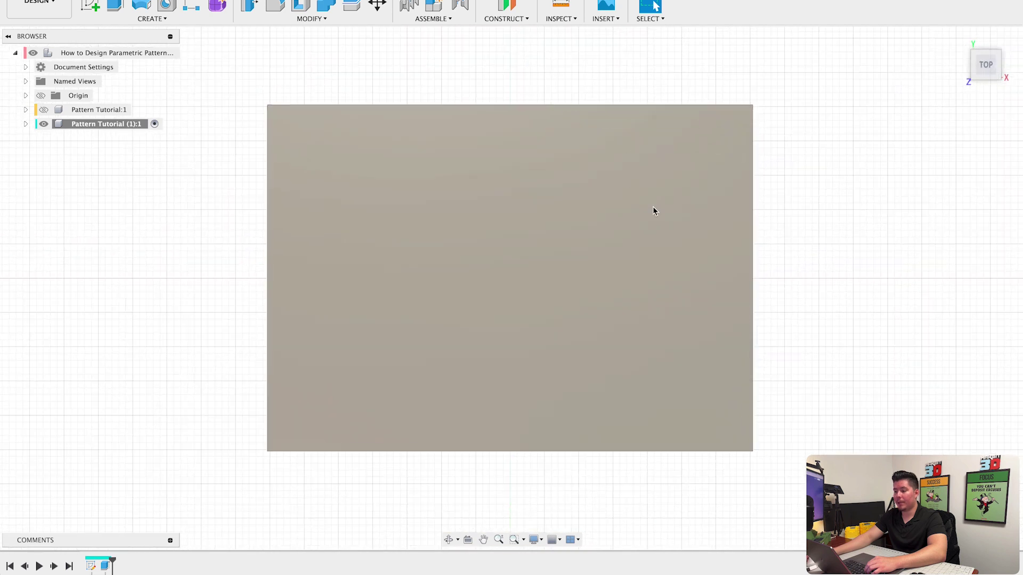
Sketch on the plate's top face a line from the top-edge midpoint to the bottom-edge midpoint
{"action": "left_click", "coordinate": [90, 6]}
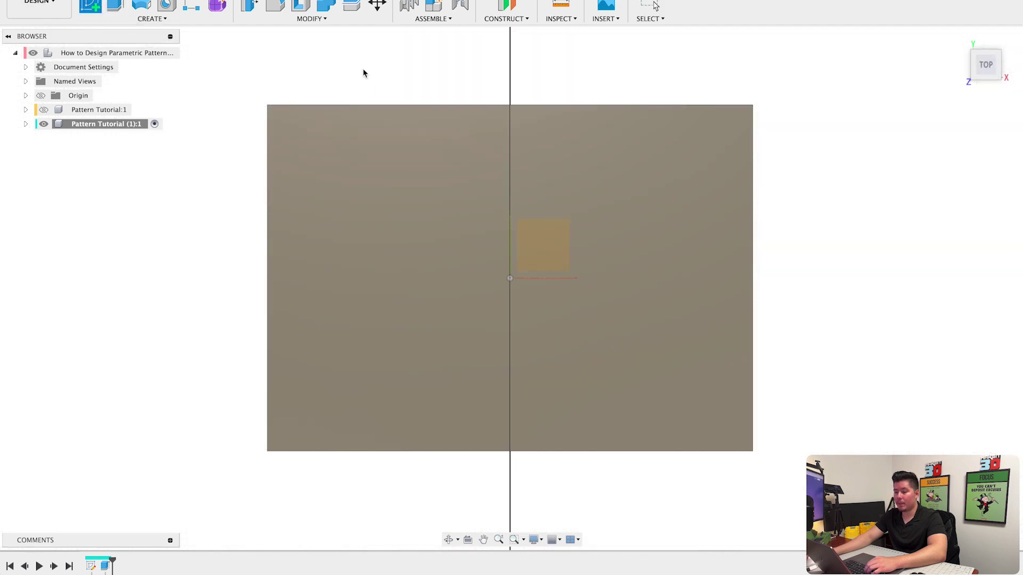
{"action": "left_click", "coordinate": [416, 168]}
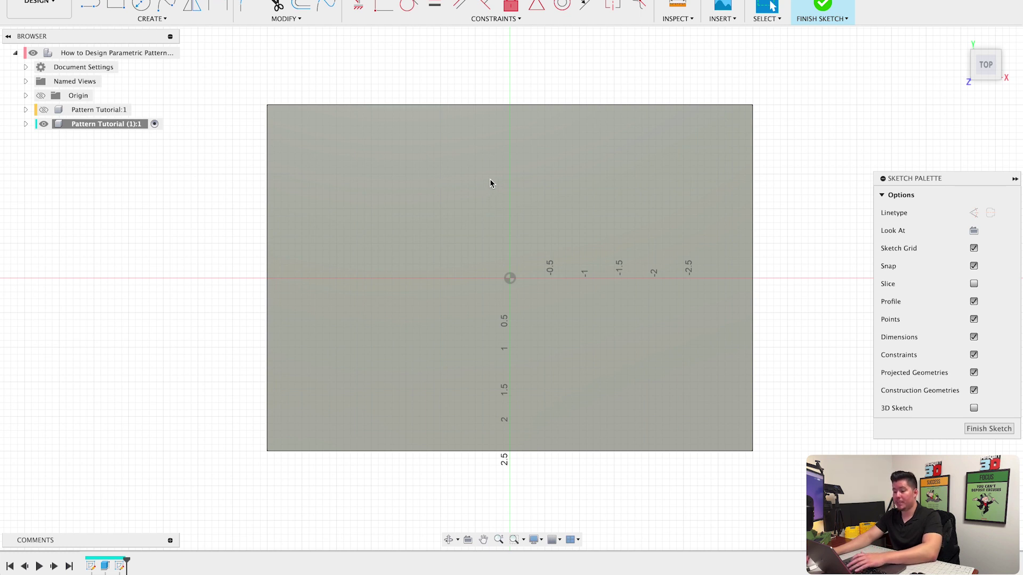
{"action": "key", "text": "l"}
{"action": "left_click", "coordinate": [509, 104]}
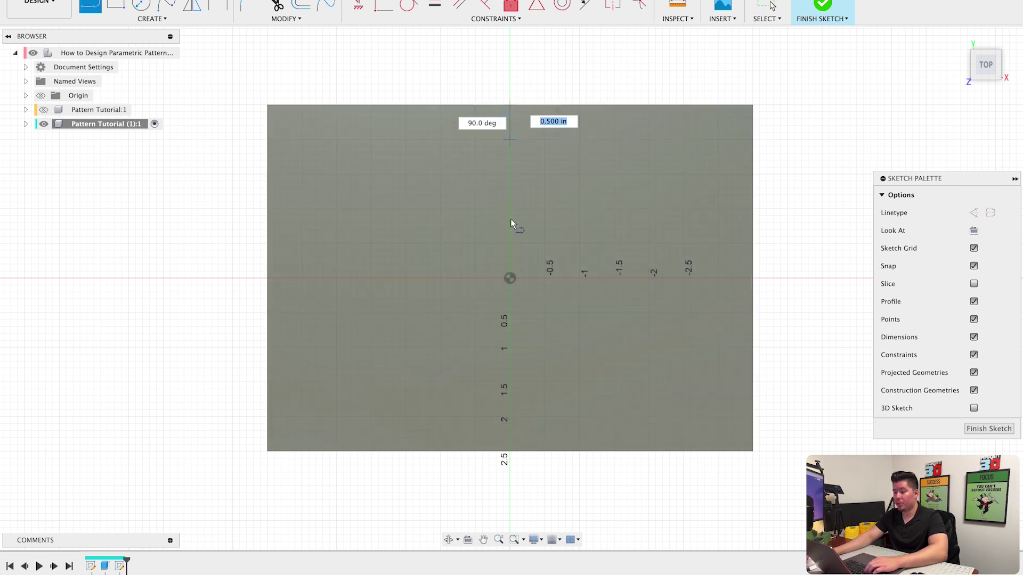
{"action": "double_click", "coordinate": [511, 451]}
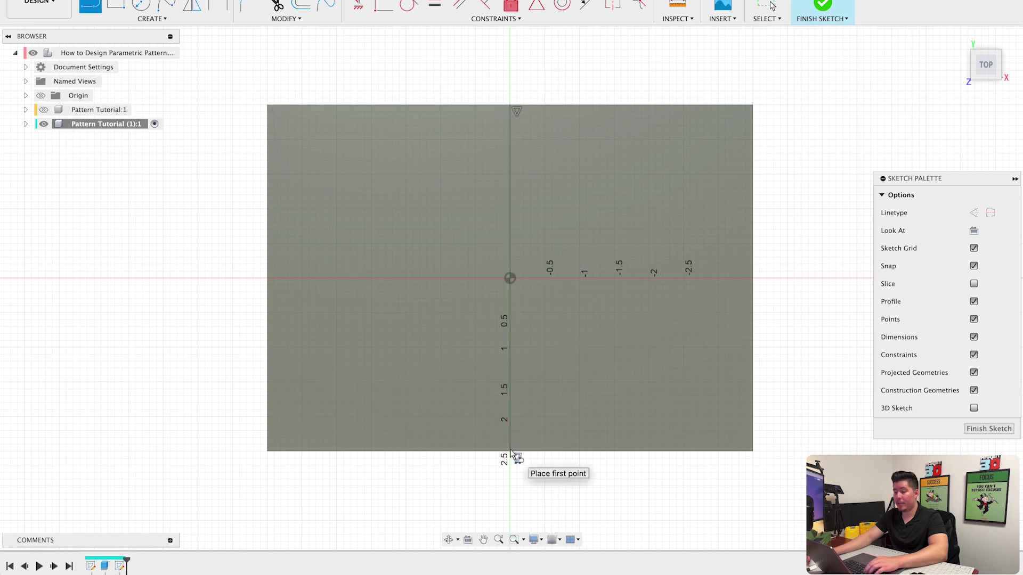
{"action": "key", "text": "Escape"}
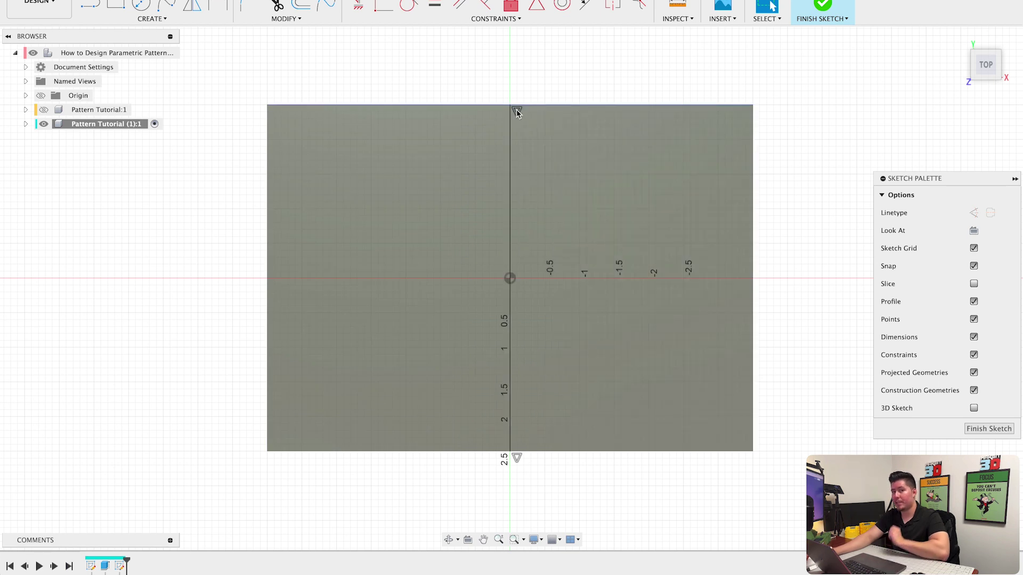
Convert the vertical centre line into construction geometry
{"action": "left_click", "coordinate": [512, 195]}
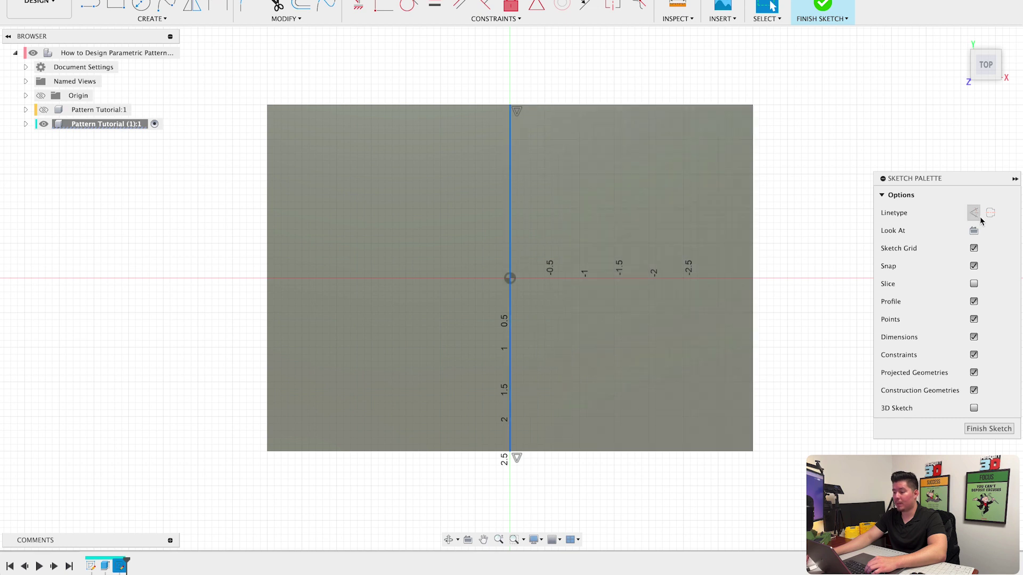
{"action": "left_click", "coordinate": [975, 214]}
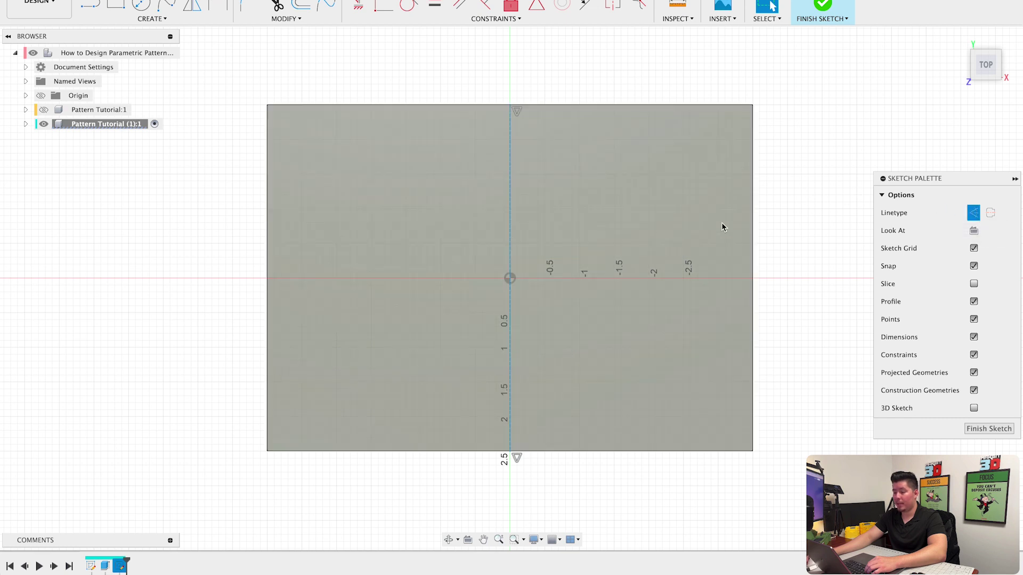
{"action": "left_click", "coordinate": [652, 97]}
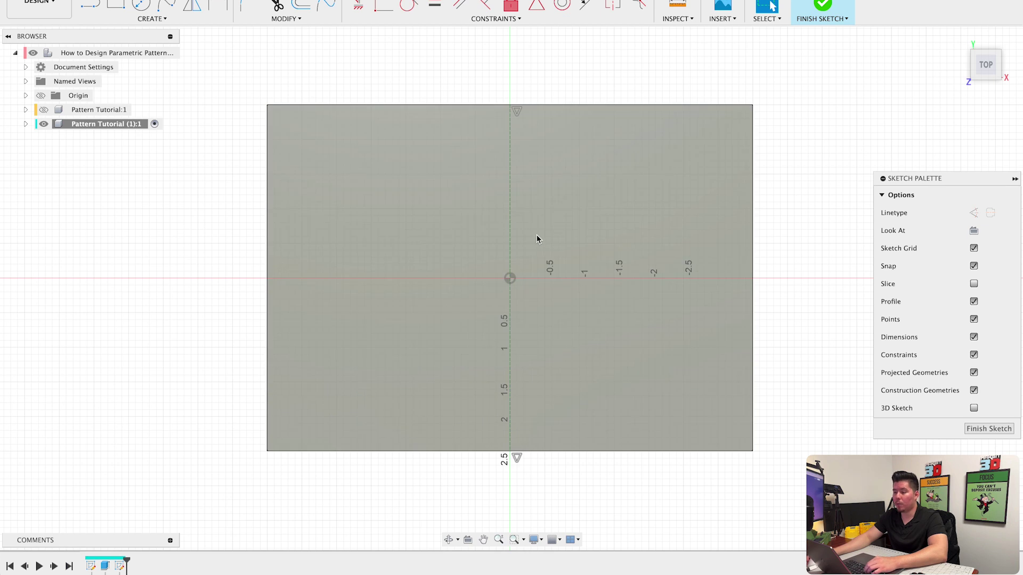
{"action": "scroll", "coordinate": [493, 282], "scroll_direction": "up", "scroll_amount": 2}
{"action": "key", "text": "l"}
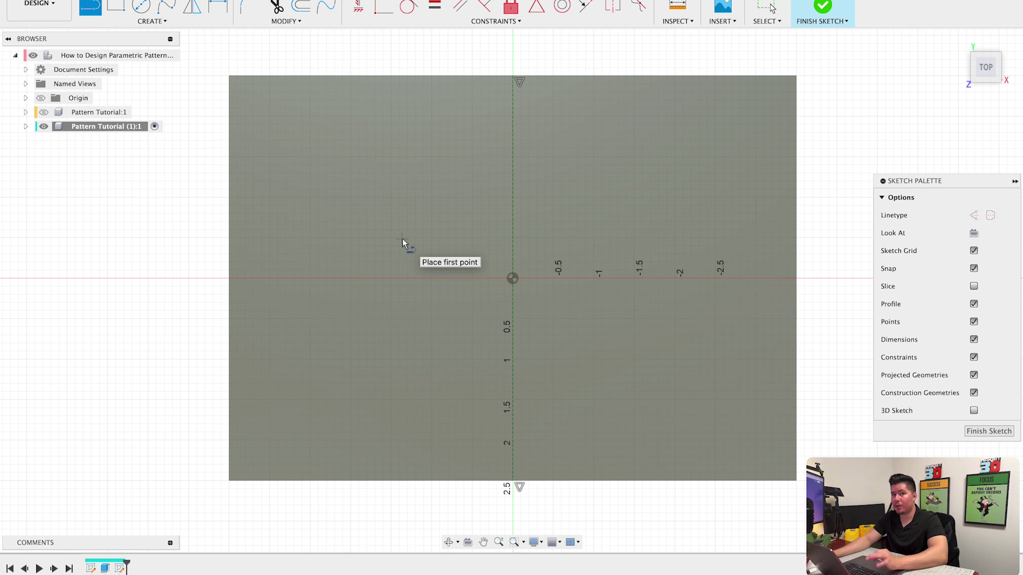
Draw a closed, tilted four-sided slot outline left of the centre line
{"action": "scroll", "coordinate": [297, 425], "scroll_direction": "up", "scroll_amount": 2}
{"action": "mouse_move", "coordinate": [297, 425]}
{"action": "middle_mouse_down"}
{"action": "mouse_move", "coordinate": [336, 365]}
{"action": "mouse_move", "coordinate": [385, 330]}
{"action": "middle_mouse_up"}
{"action": "scroll", "coordinate": [385, 330], "scroll_direction": "down", "scroll_amount": 1}
{"action": "scroll", "coordinate": [405, 260], "scroll_direction": "up", "scroll_amount": 2}
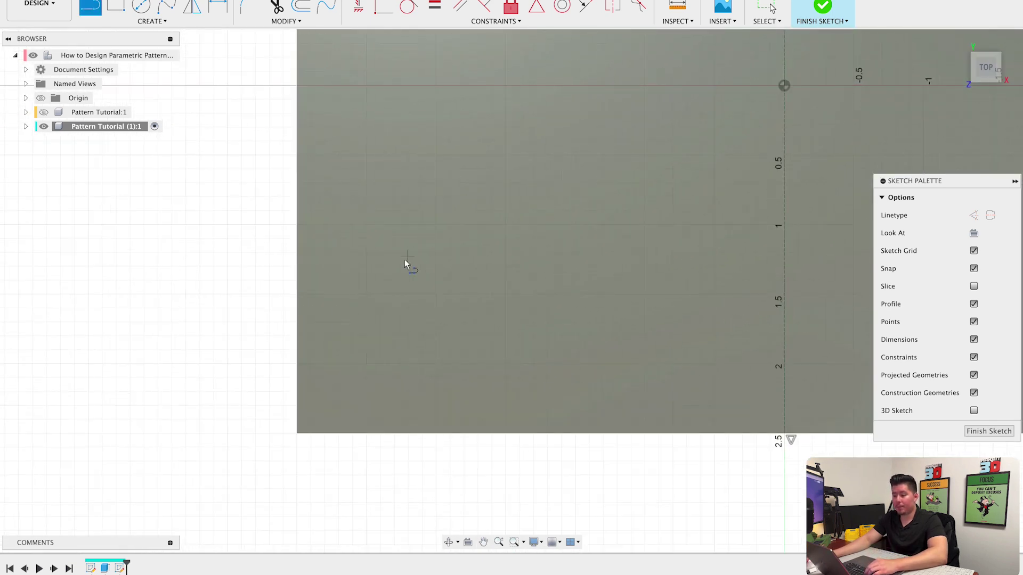
{"action": "left_click", "coordinate": [346, 281]}
{"action": "left_click", "coordinate": [404, 364]}
{"action": "left_click", "coordinate": [473, 323]}
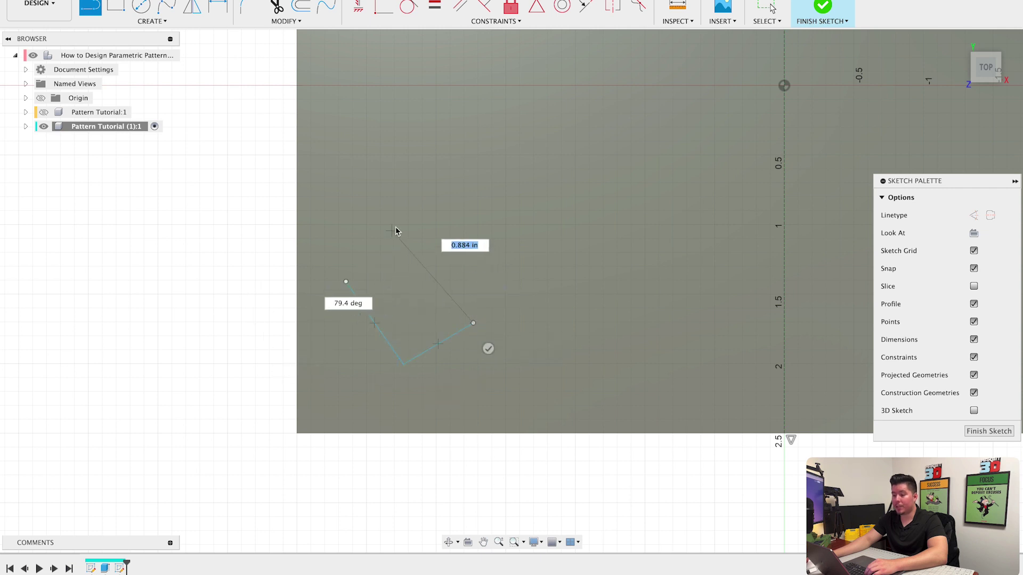
{"action": "left_click", "coordinate": [404, 224]}
{"action": "left_click", "coordinate": [345, 281]}
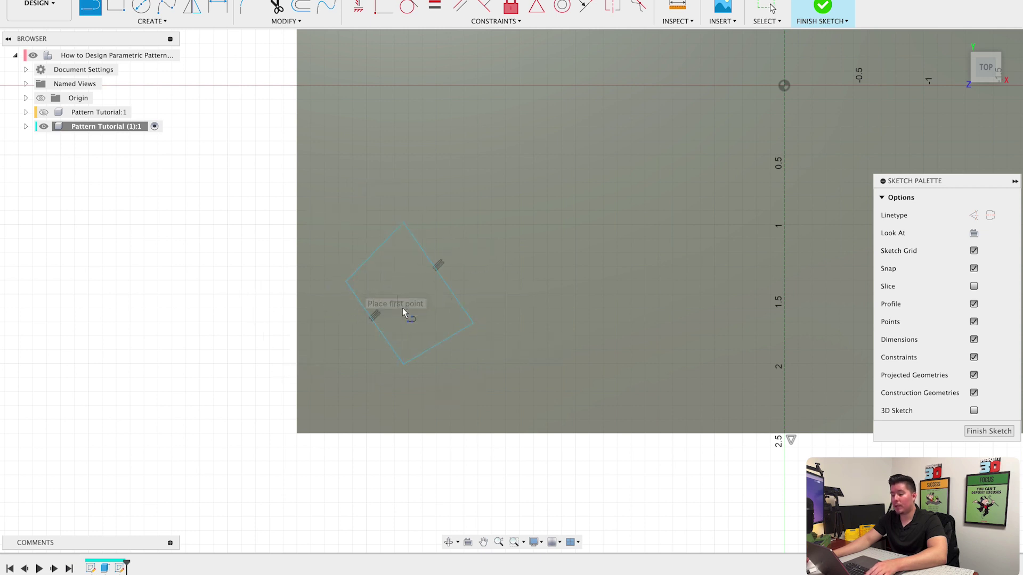
{"action": "key", "text": "Escape"}
{"action": "middle_click_drag", "start_coordinate": [446, 266], "coordinate": [428, 276]}
{"action": "middle_click_drag", "start_coordinate": [472, 231], "coordinate": [458, 260]}
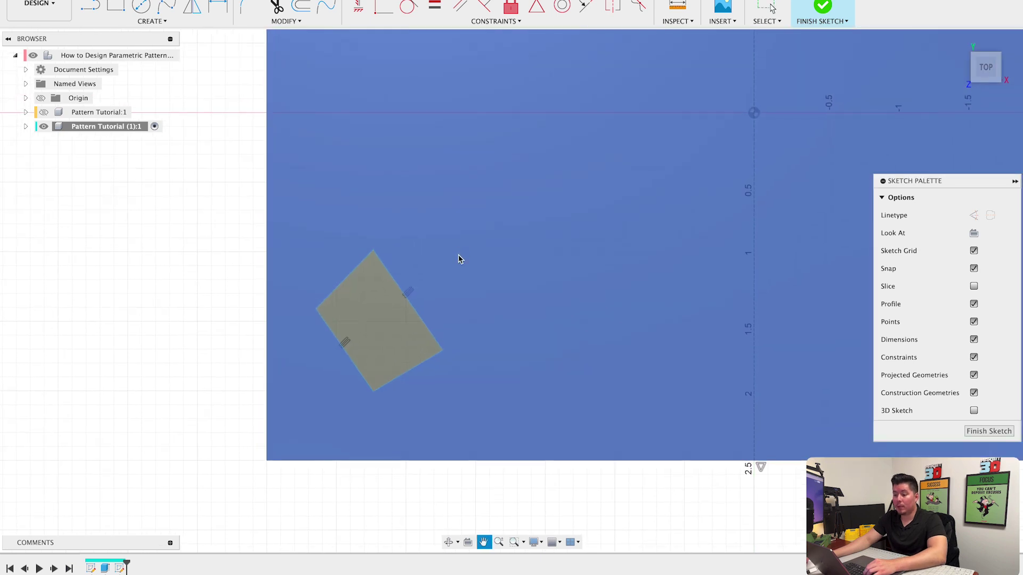
{"action": "key", "text": "Escape"}
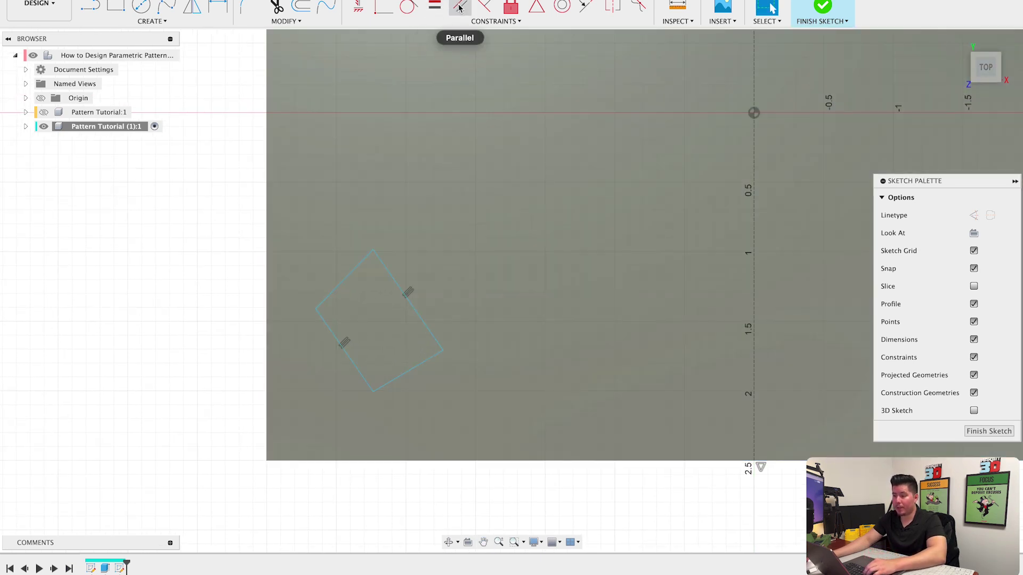
Constrain both pairs of the outline's opposite sides parallel
{"action": "left_click", "coordinate": [460, 7]}
{"action": "left_click", "coordinate": [344, 358]}
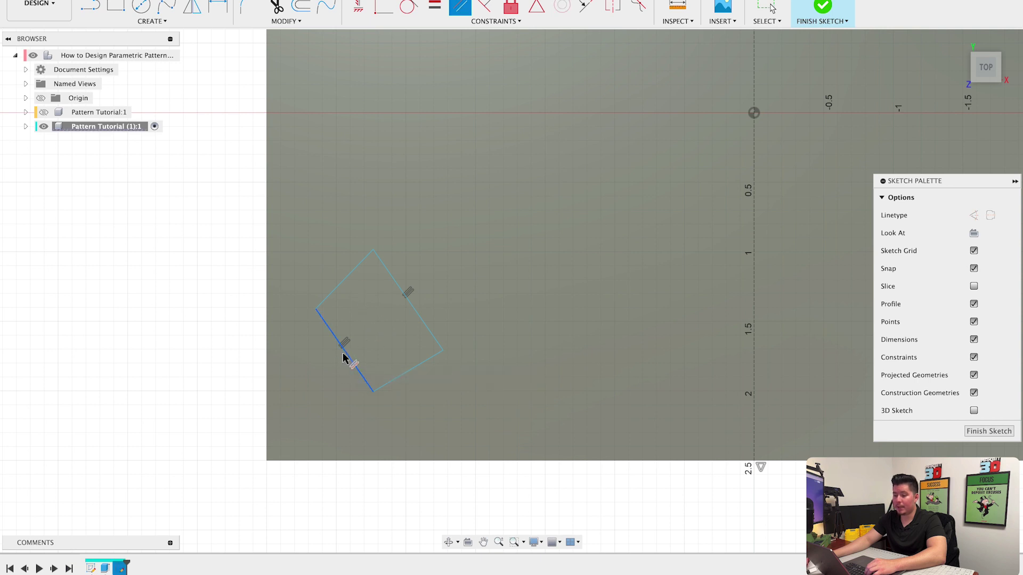
{"action": "left_click", "coordinate": [413, 314]}
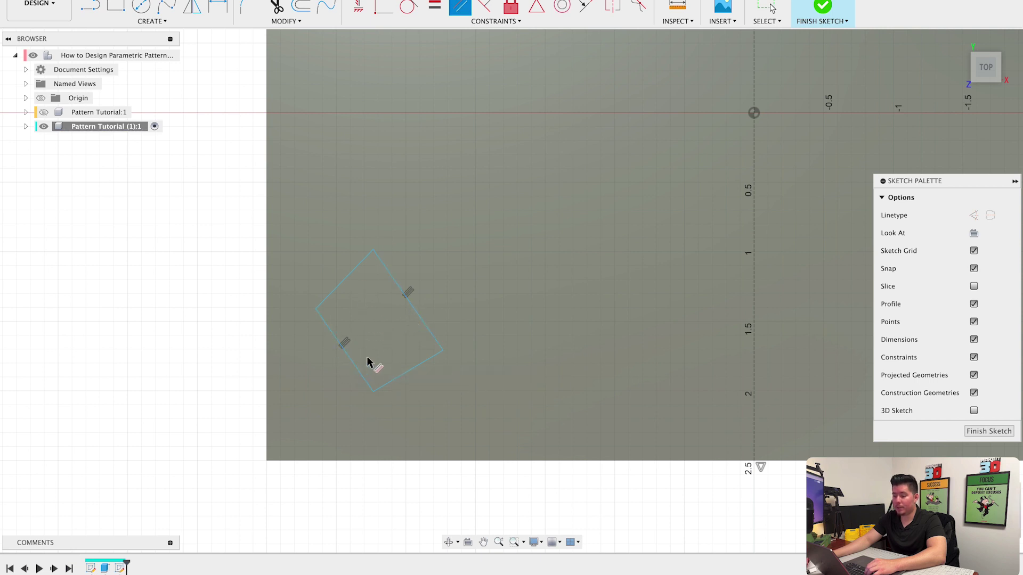
{"action": "left_click", "coordinate": [341, 285]}
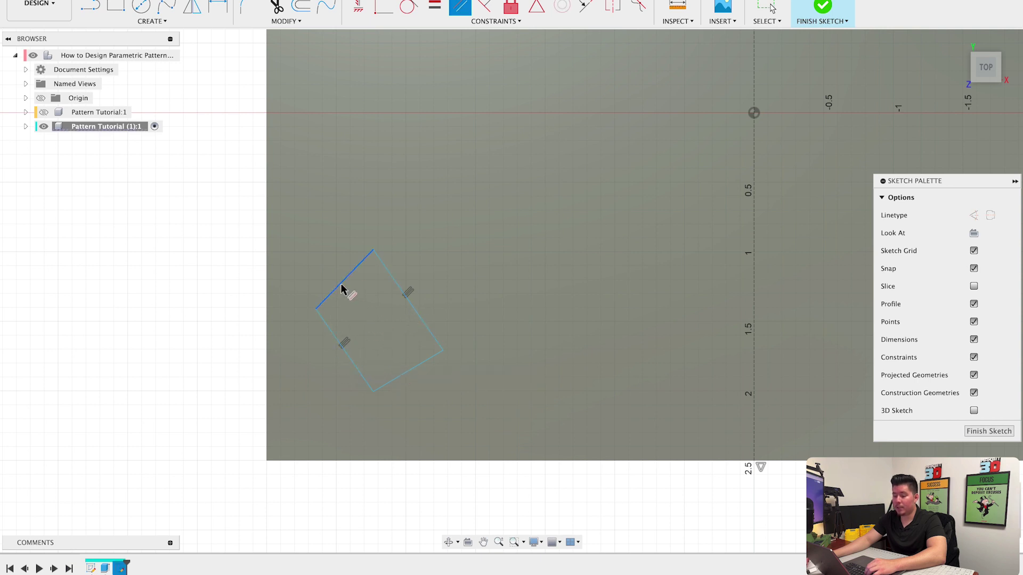
{"action": "left_click", "coordinate": [404, 380]}
{"action": "key", "text": "d"}
{"action": "left_click", "coordinate": [371, 389]}
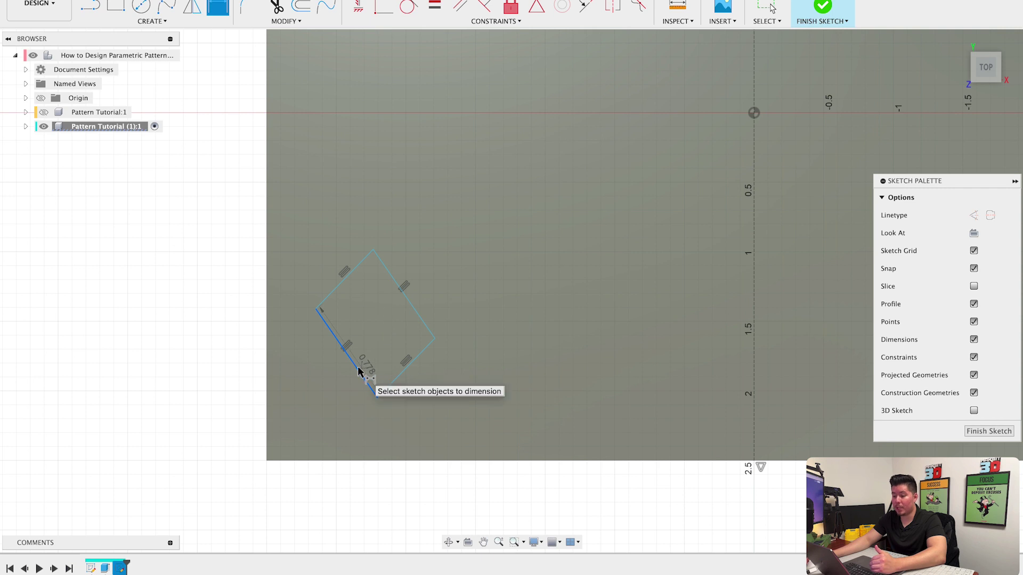
Dimension the angle between the lower edges to 90°
{"action": "left_click", "coordinate": [392, 380]}
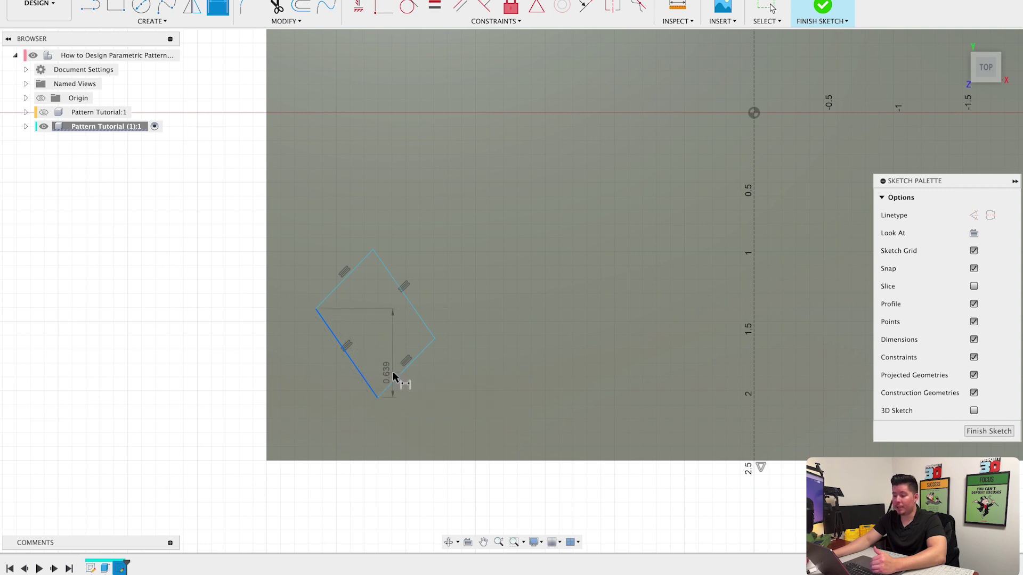
{"action": "left_click", "coordinate": [382, 364]}
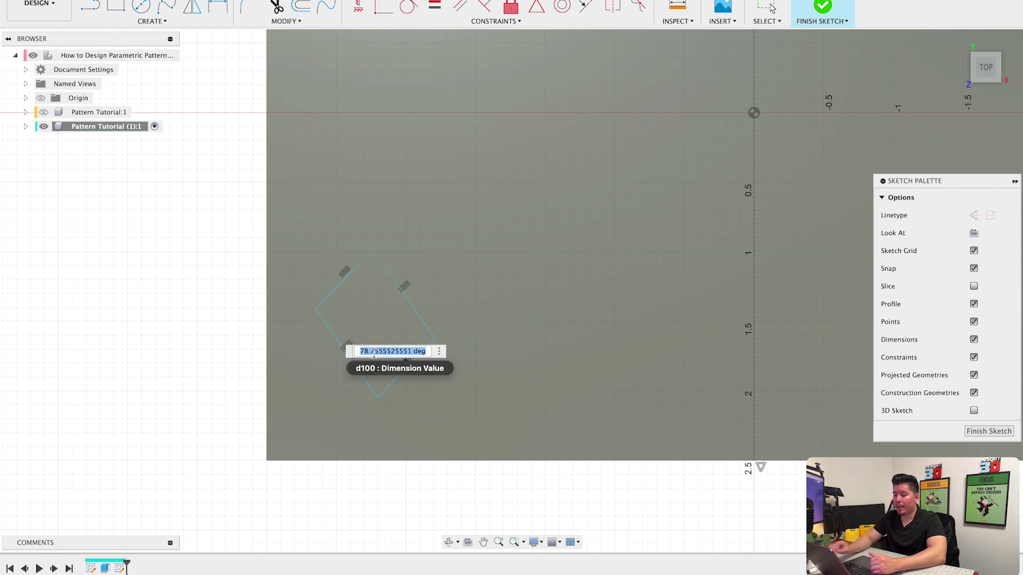
{"action": "type", "text": "90"}
{"action": "key", "text": "Return"}
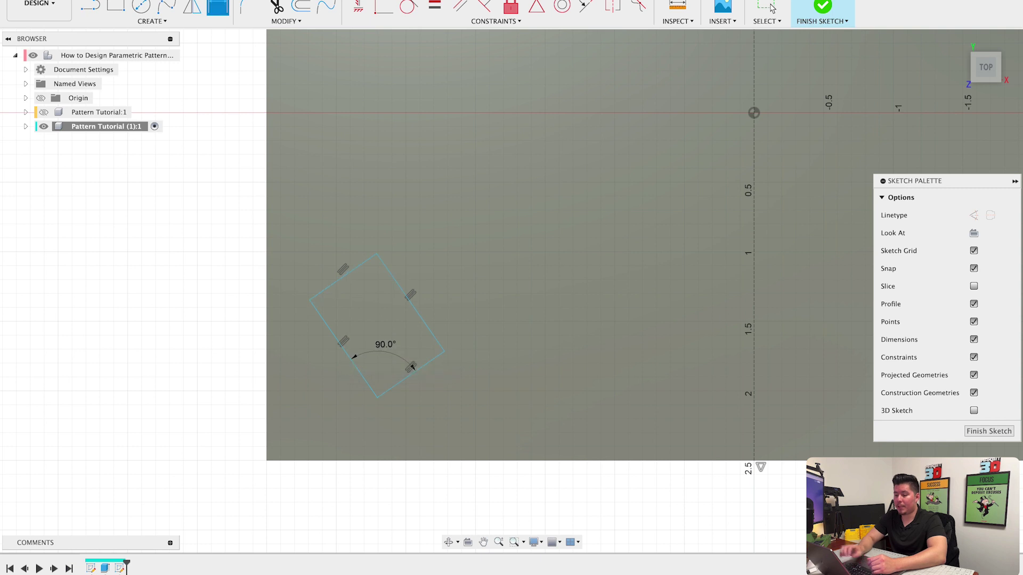
{"action": "left_click", "coordinate": [327, 333]}
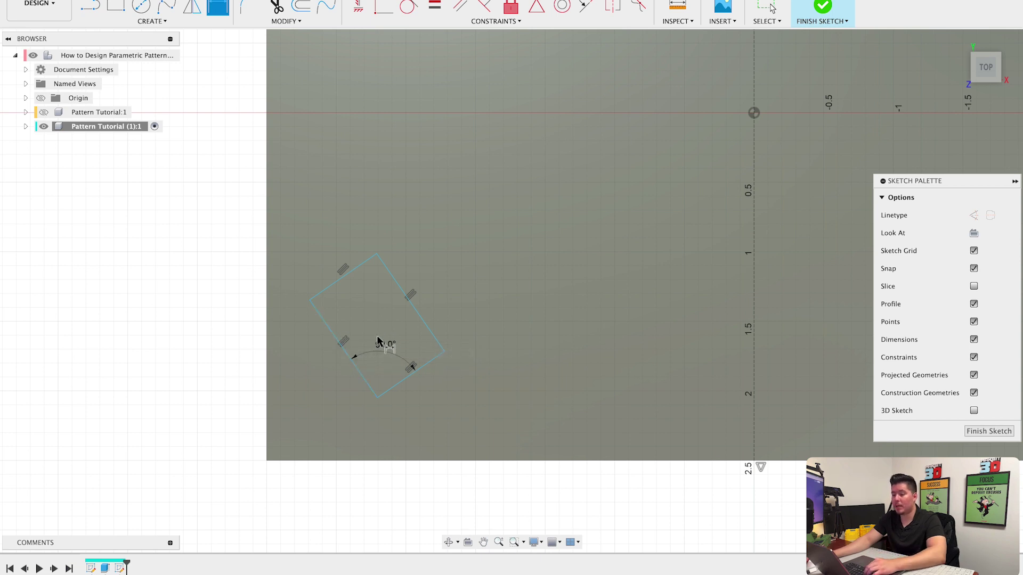
{"action": "left_click", "coordinate": [394, 342]}
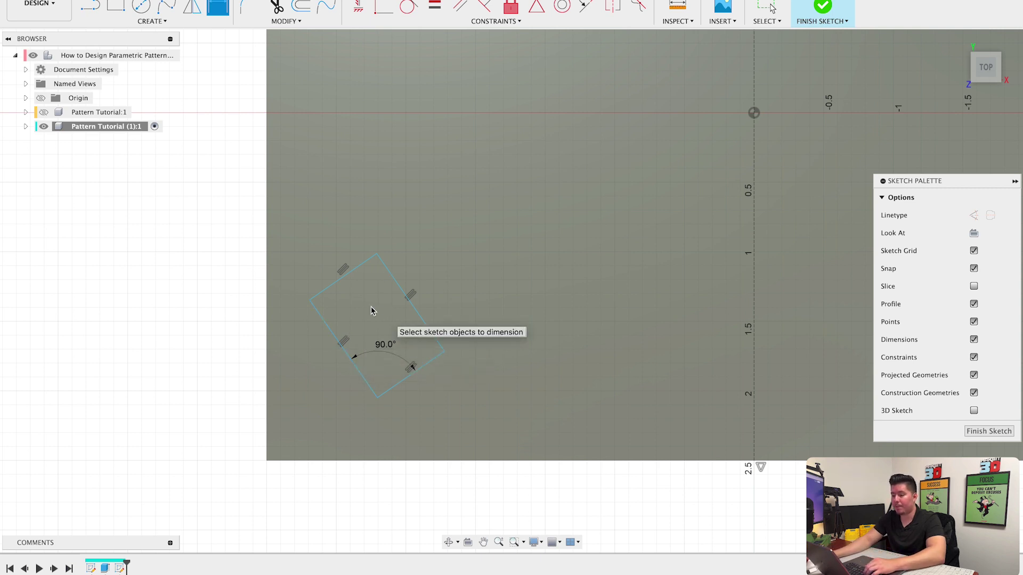
Set the lower-left side length to 1 in and the horizontal offset to 0.4 in
{"action": "left_click", "coordinate": [343, 352]}
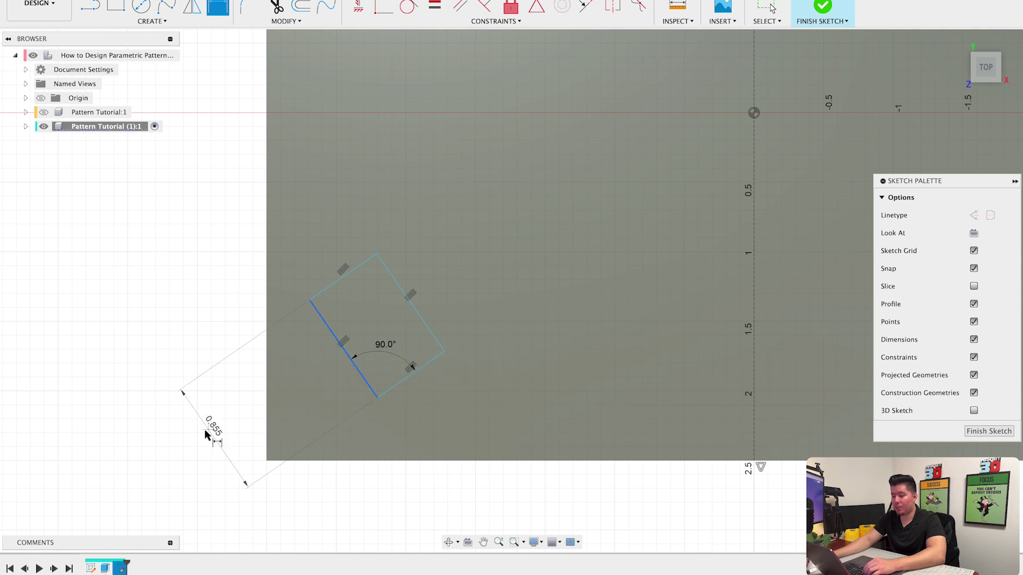
{"action": "left_click", "coordinate": [211, 450]}
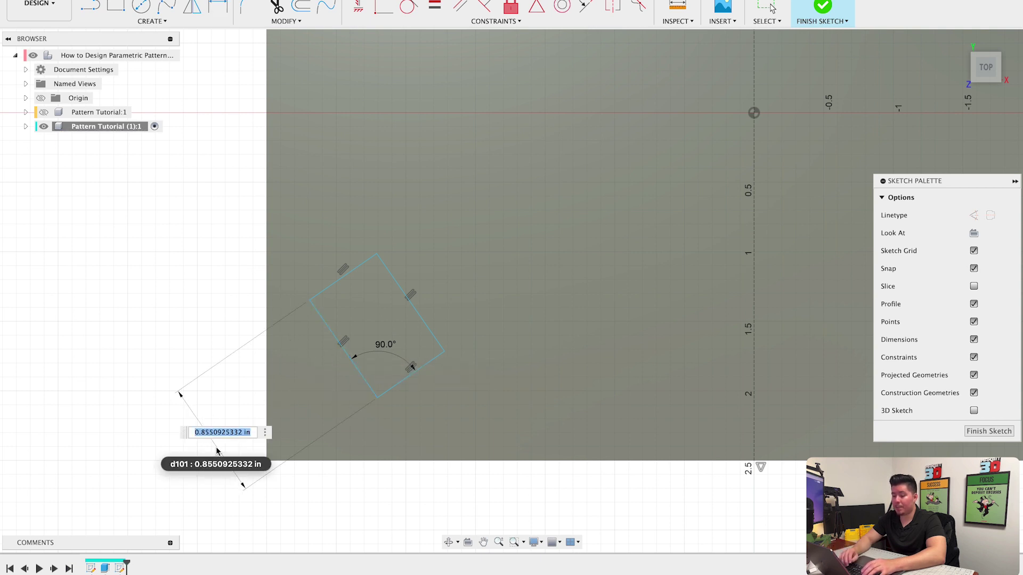
{"action": "type", "text": "1"}
{"action": "key", "text": "Return"}
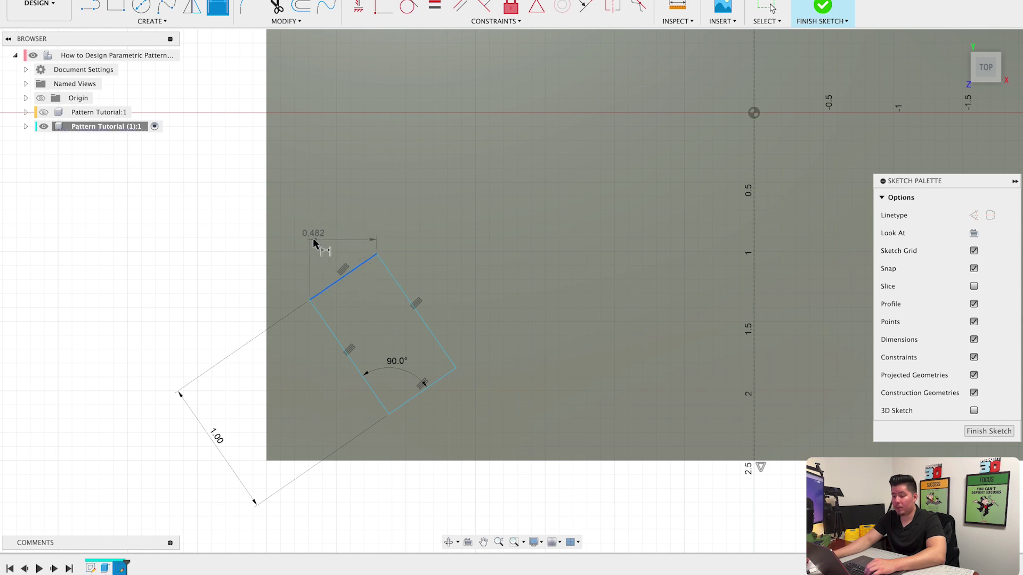
{"action": "left_click", "coordinate": [312, 238]}
{"action": "type", "text": "0.4"}
{"action": "key", "text": "Return"}
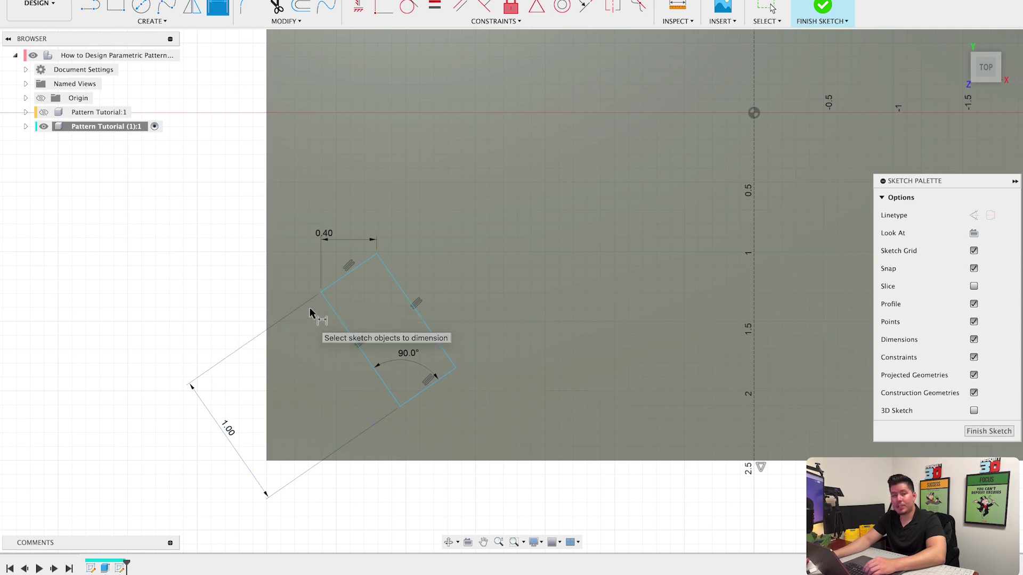
Fillet the tilted rectangle's corners at 0.10 in radius with the sketch Fillet tool
{"action": "key", "text": "s"}
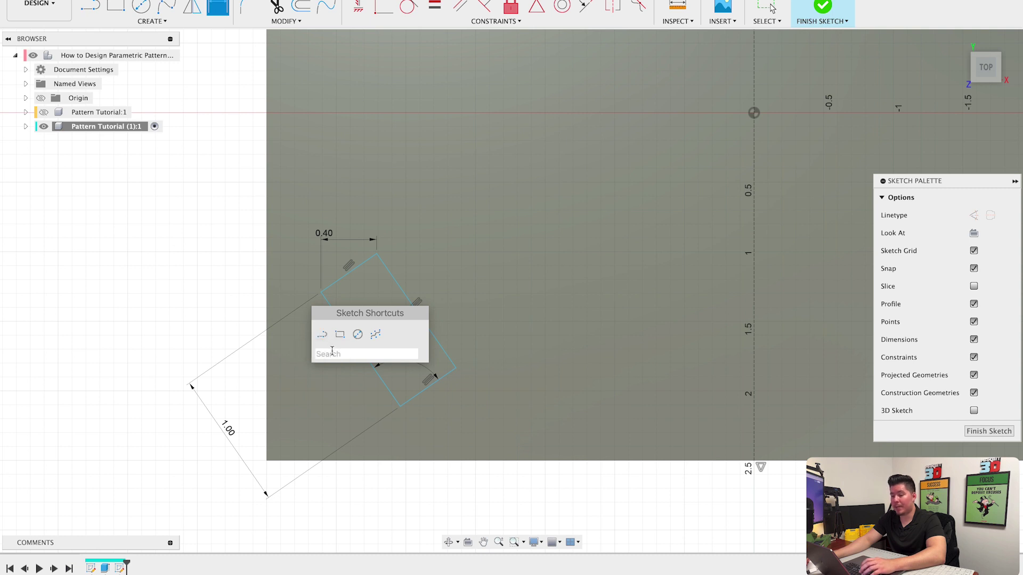
{"action": "type", "text": "f"}
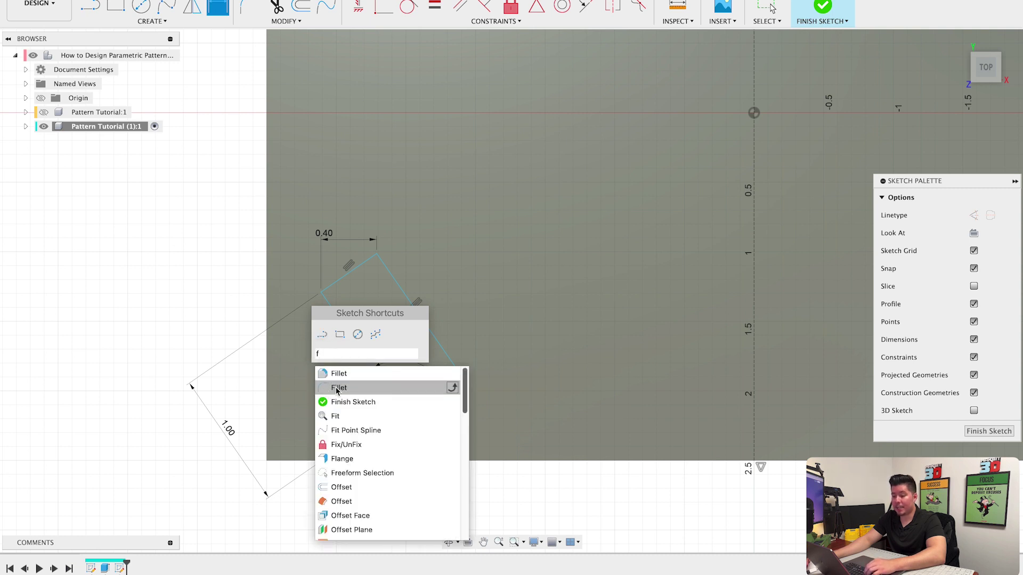
{"action": "left_click", "coordinate": [339, 387]}
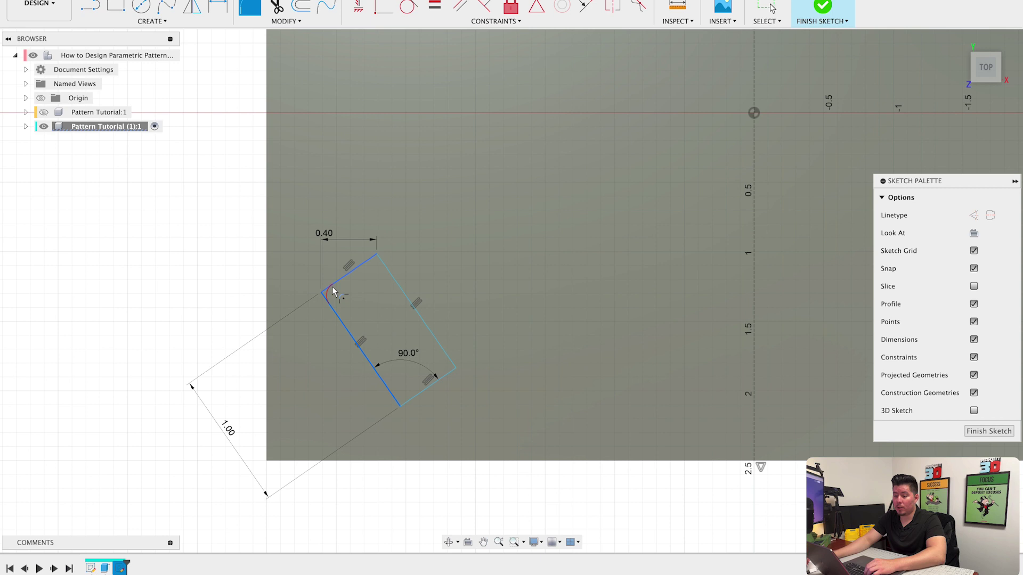
{"action": "left_click", "coordinate": [331, 291]}
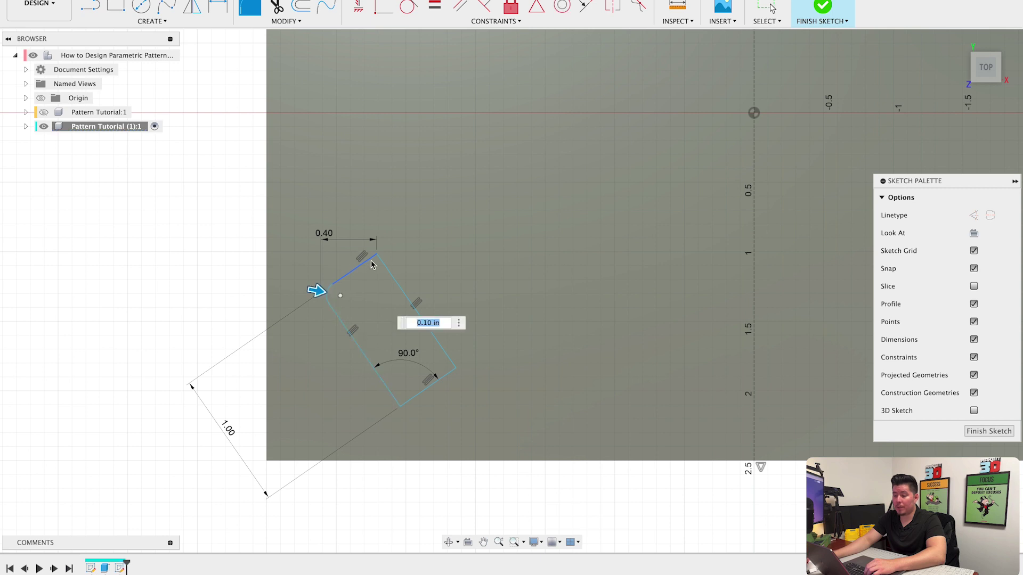
{"action": "left_click", "coordinate": [453, 365]}
{"action": "left_click", "coordinate": [392, 398]}
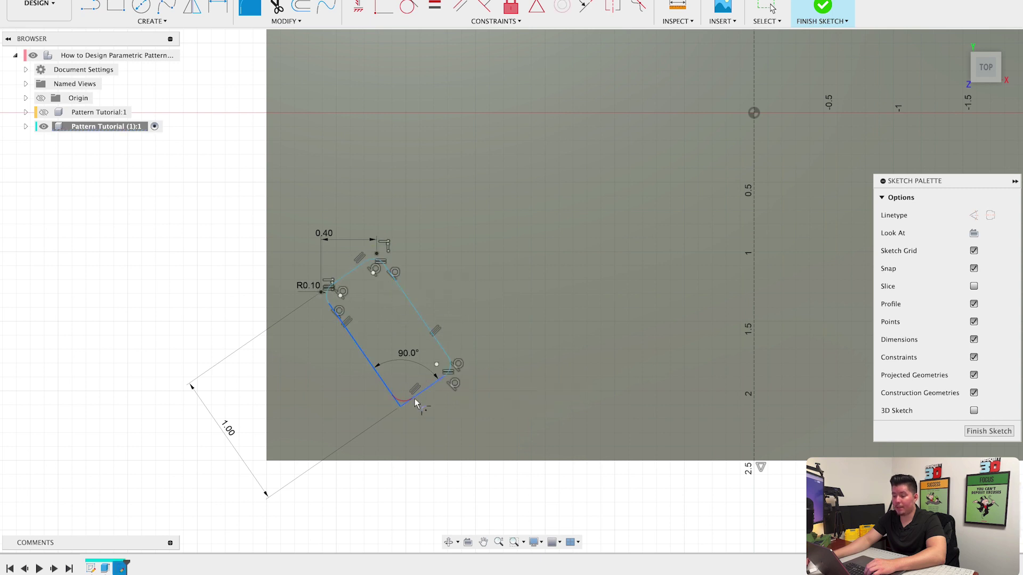
{"action": "scroll", "coordinate": [374, 274], "scroll_direction": "down", "scroll_amount": 2}
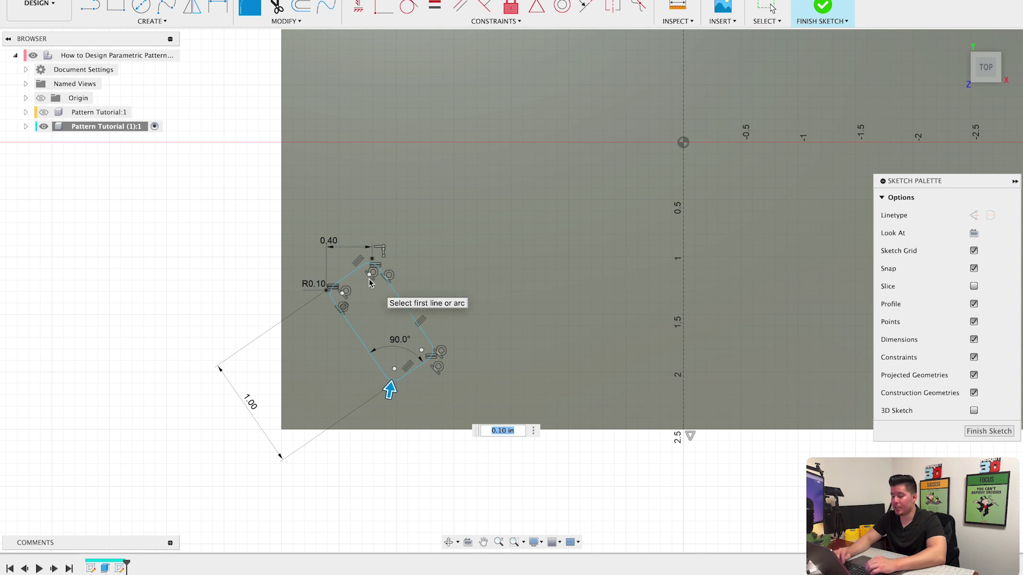
{"action": "key", "text": "Return"}
{"action": "key", "text": "Escape"}
{"action": "scroll", "coordinate": [373, 281], "scroll_direction": "up", "scroll_amount": 2}
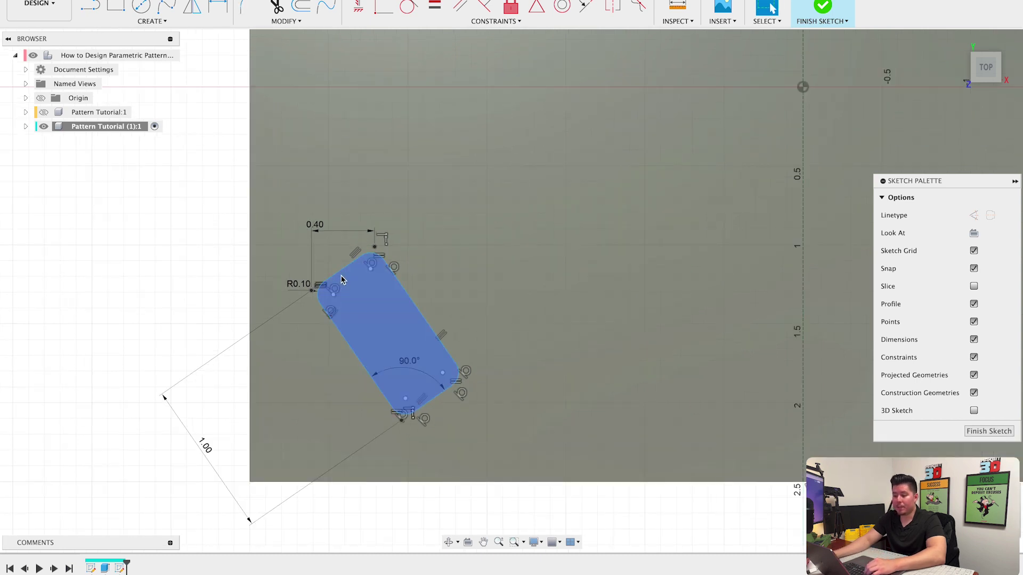
{"action": "mouse_move", "coordinate": [350, 321]}
{"action": "left_mouse_down"}
{"action": "mouse_move", "coordinate": [372, 353]}
{"action": "mouse_move", "coordinate": [315, 268]}
{"action": "mouse_move", "coordinate": [244, 248]}
{"action": "left_mouse_up"}
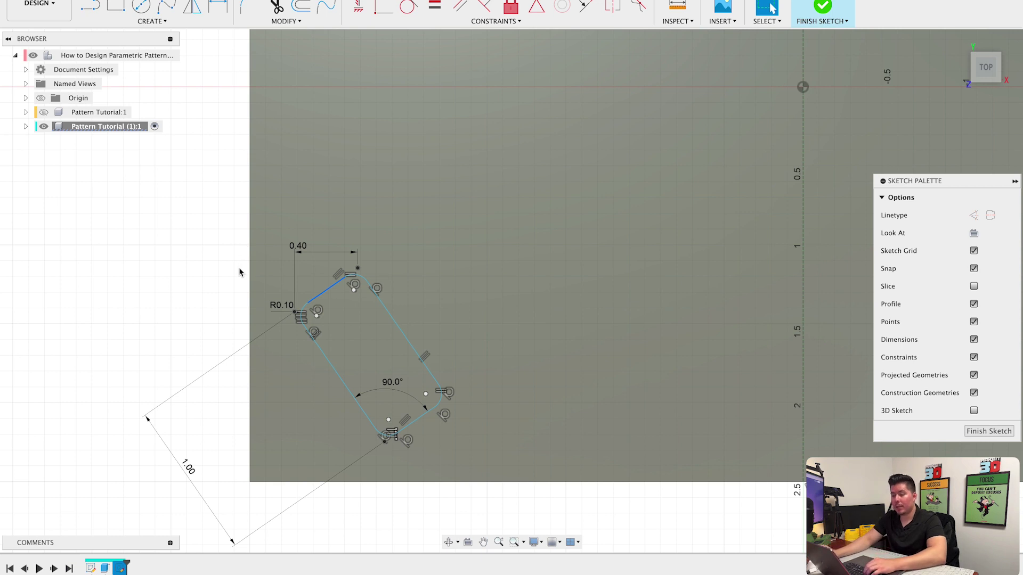
Draw the horizontal and vertical positioning lines from the slot's rounded corners
{"action": "scroll", "coordinate": [210, 271], "scroll_direction": "up", "scroll_amount": 2}
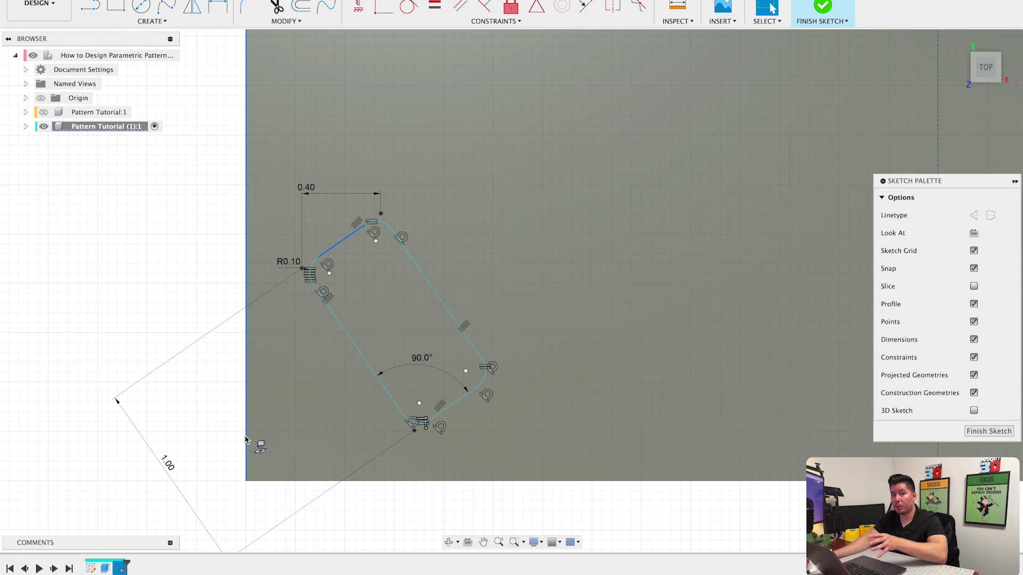
{"action": "scroll", "coordinate": [276, 360], "scroll_direction": "up", "scroll_amount": 2}
{"action": "scroll", "coordinate": [272, 354], "scroll_direction": "up", "scroll_amount": 1}
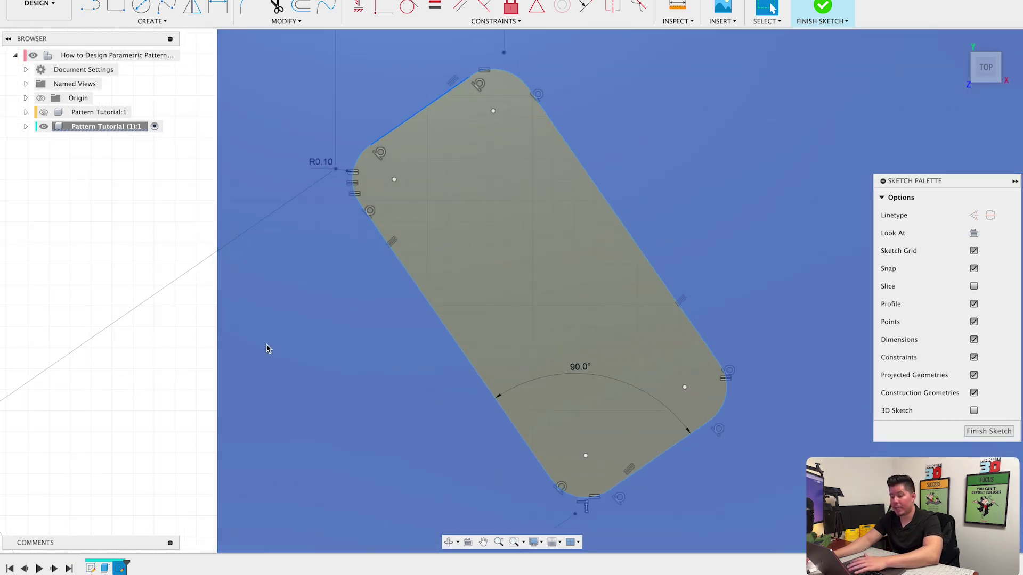
{"action": "key", "text": "l"}
{"action": "scroll", "coordinate": [353, 192], "scroll_direction": "up", "scroll_amount": 2}
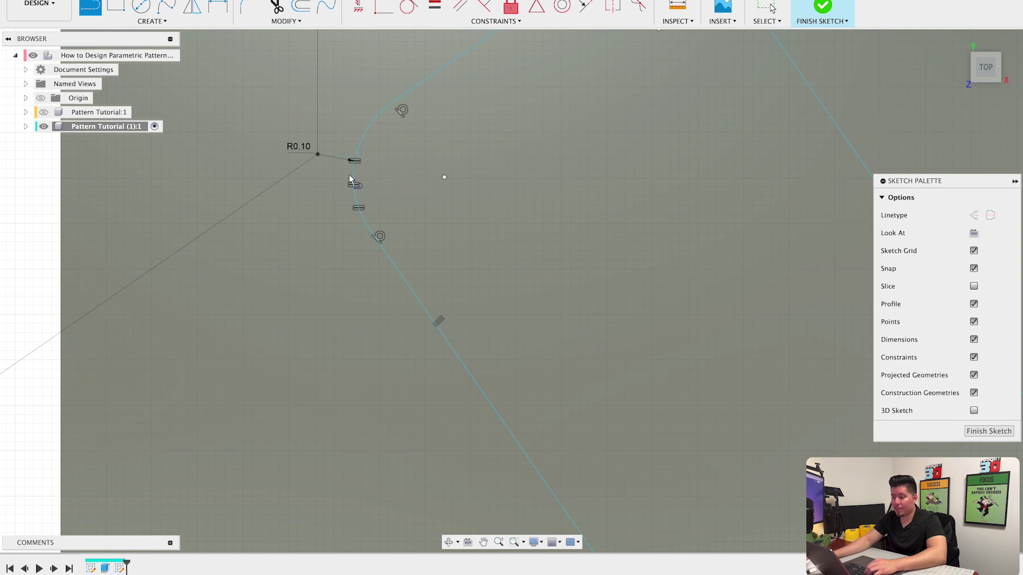
{"action": "left_click", "coordinate": [317, 153]}
{"action": "scroll", "coordinate": [274, 271], "scroll_direction": "down", "scroll_amount": 2}
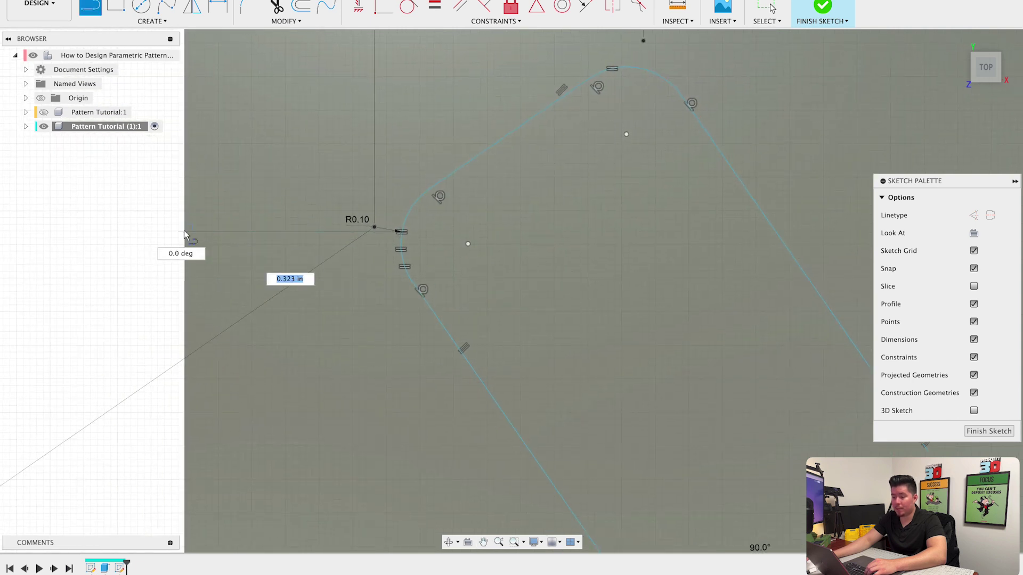
{"action": "scroll", "coordinate": [201, 244], "scroll_direction": "down", "scroll_amount": 2}
{"action": "middle_click_drag", "start_coordinate": [780, 549], "coordinate": [654, 366]}
{"action": "scroll", "coordinate": [467, 397], "scroll_direction": "up", "scroll_amount": 2}
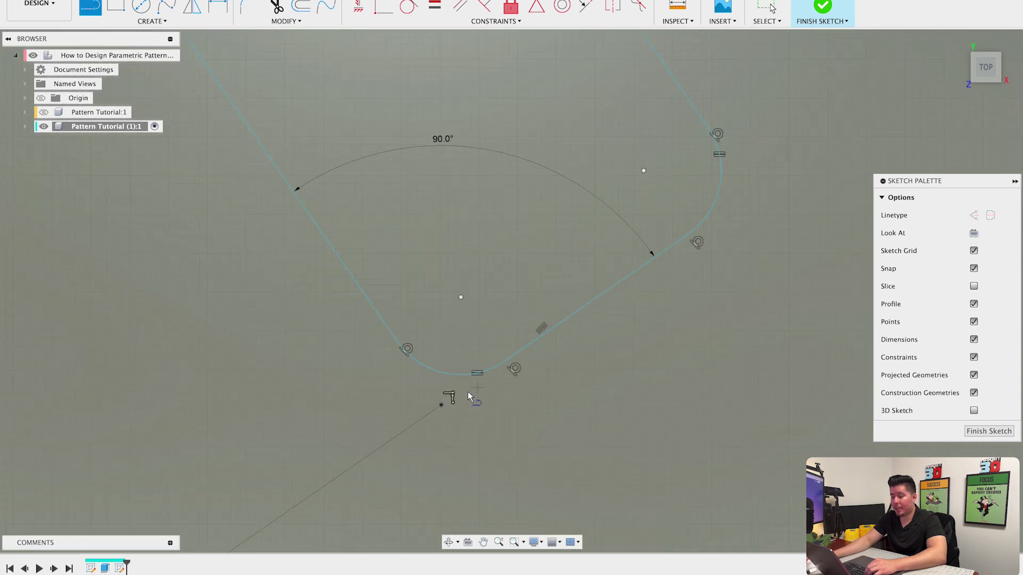
{"action": "scroll", "coordinate": [468, 395], "scroll_direction": "up", "scroll_amount": 1}
{"action": "left_click", "coordinate": [444, 375]}
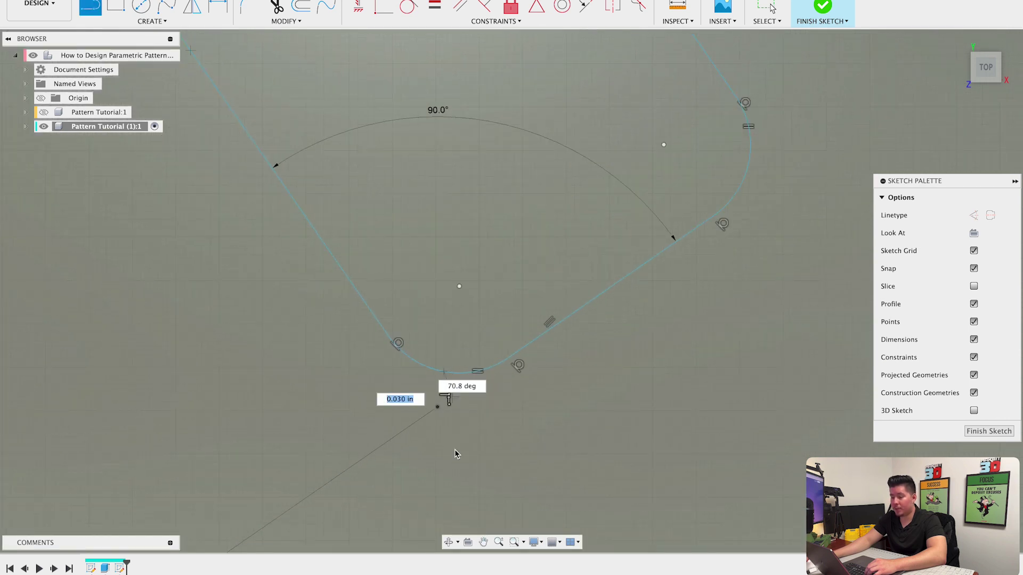
{"action": "scroll", "coordinate": [455, 449], "scroll_direction": "down", "scroll_amount": 3}
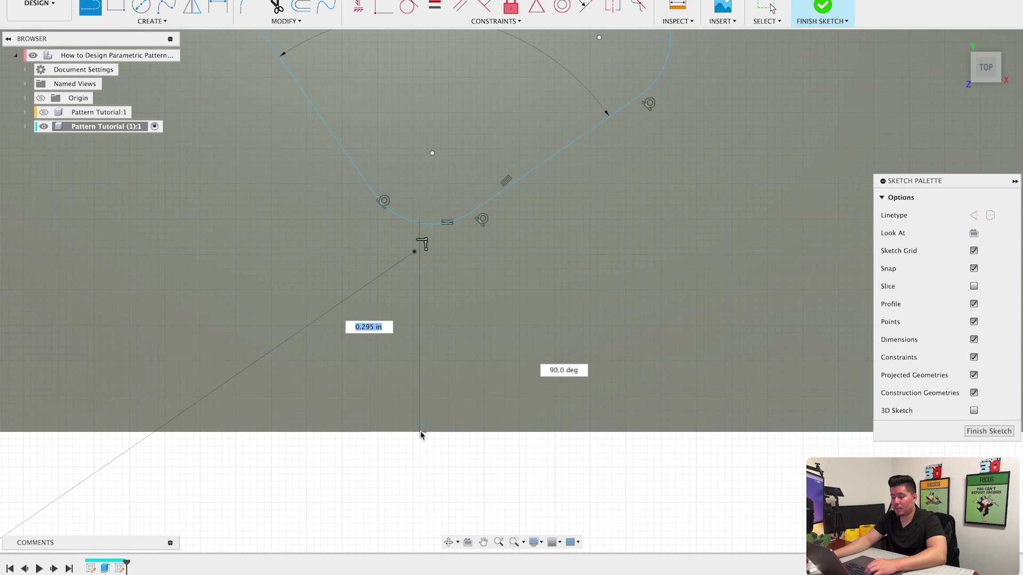
{"action": "left_click", "coordinate": [420, 434]}
{"action": "scroll", "coordinate": [421, 436], "scroll_direction": "down", "scroll_amount": 3}
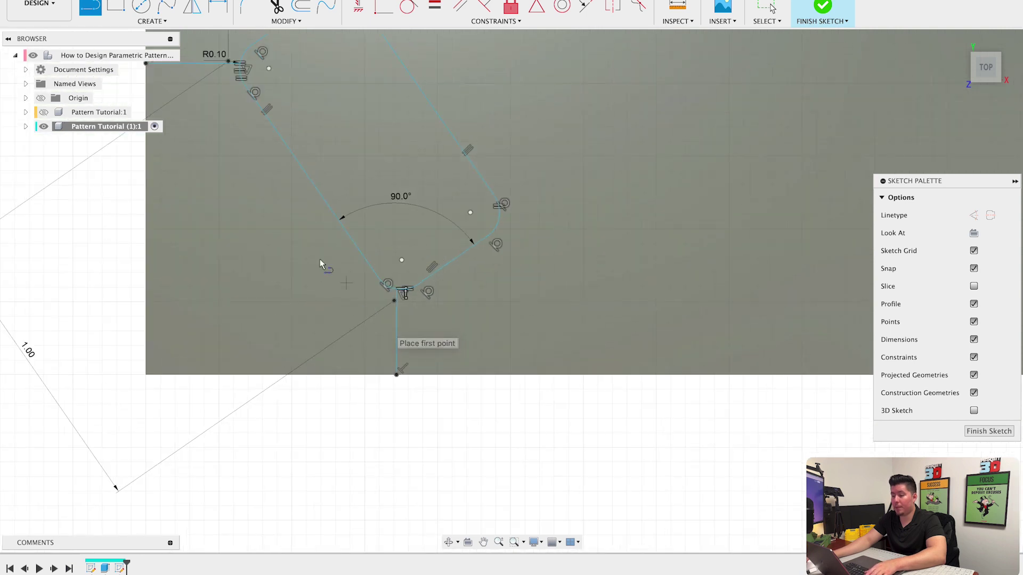
{"action": "key", "text": "Escape"}
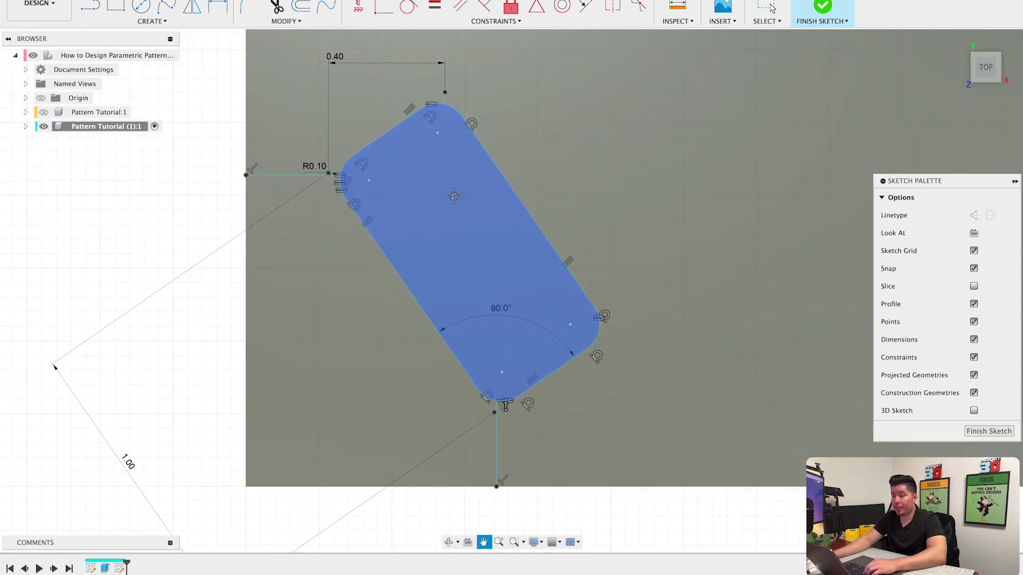
Make the horizontal and vertical positioning lines equal in length
{"action": "middle_click_drag", "start_coordinate": [384, 113], "coordinate": [448, 177]}
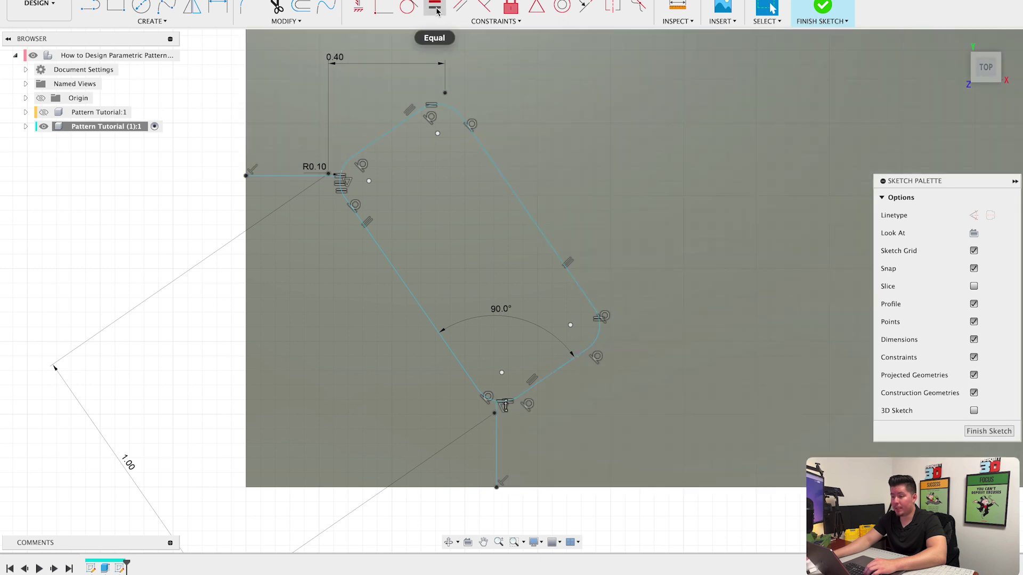
{"action": "left_click", "coordinate": [435, 8]}
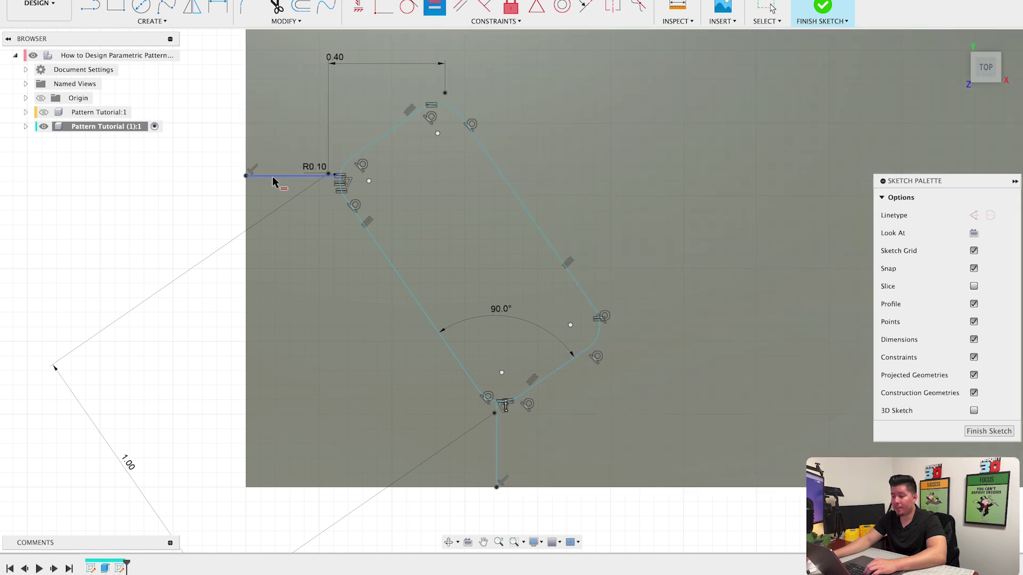
{"action": "left_click", "coordinate": [498, 459]}
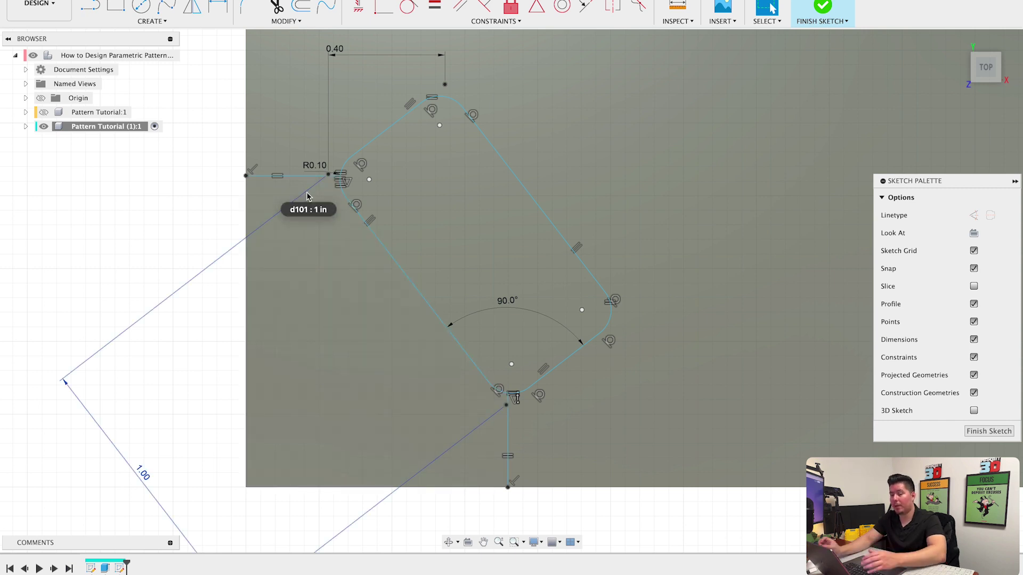
Cut the rounded slot profile through the plate To Object at its bottom face, then view from Top
{"action": "scroll", "coordinate": [469, 203], "scroll_direction": "down", "scroll_amount": 2}
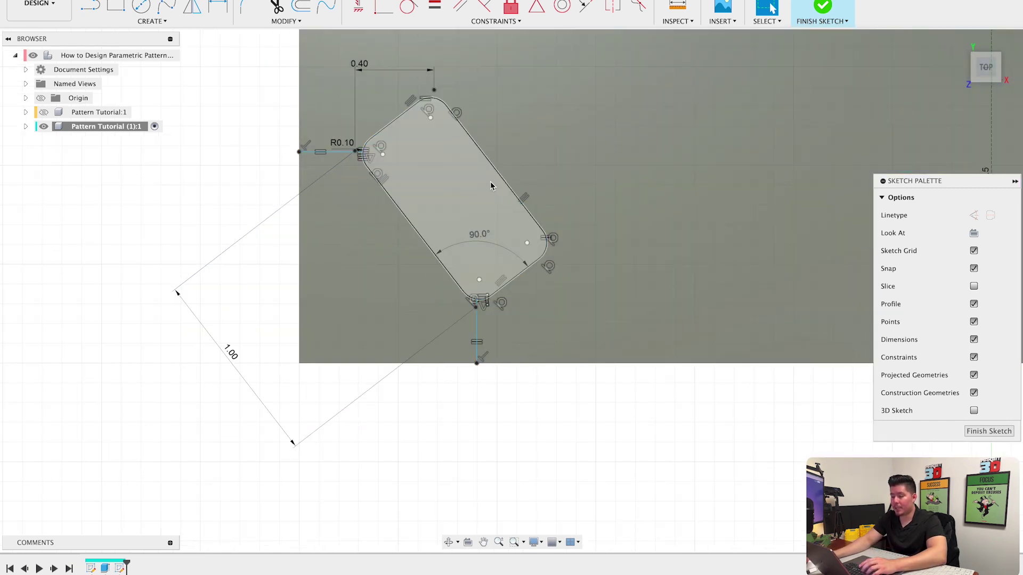
{"action": "key", "text": "e"}
{"action": "left_click", "coordinate": [468, 203]}
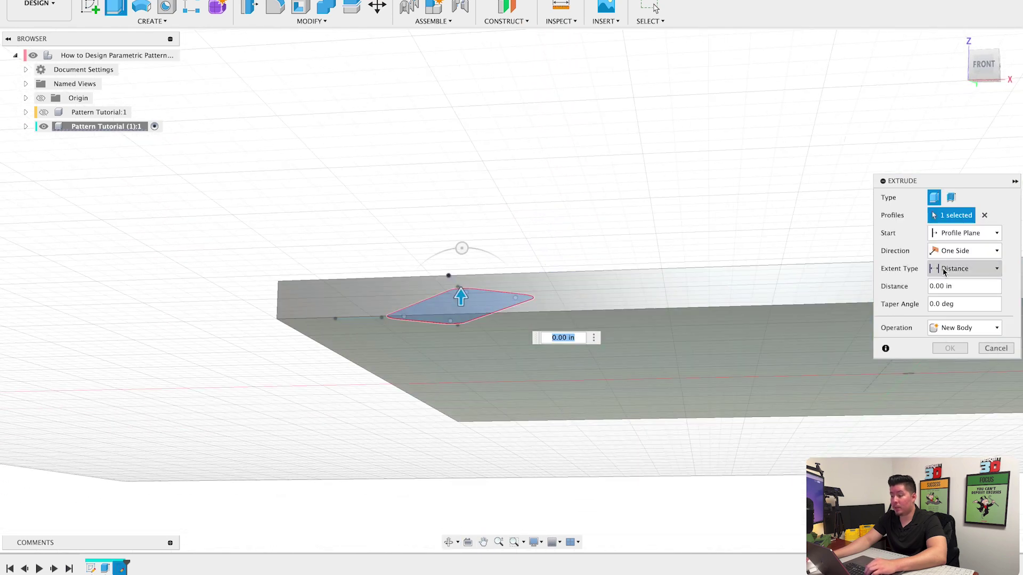
{"action": "left_click", "coordinate": [947, 272]}
{"action": "left_click", "coordinate": [957, 297]}
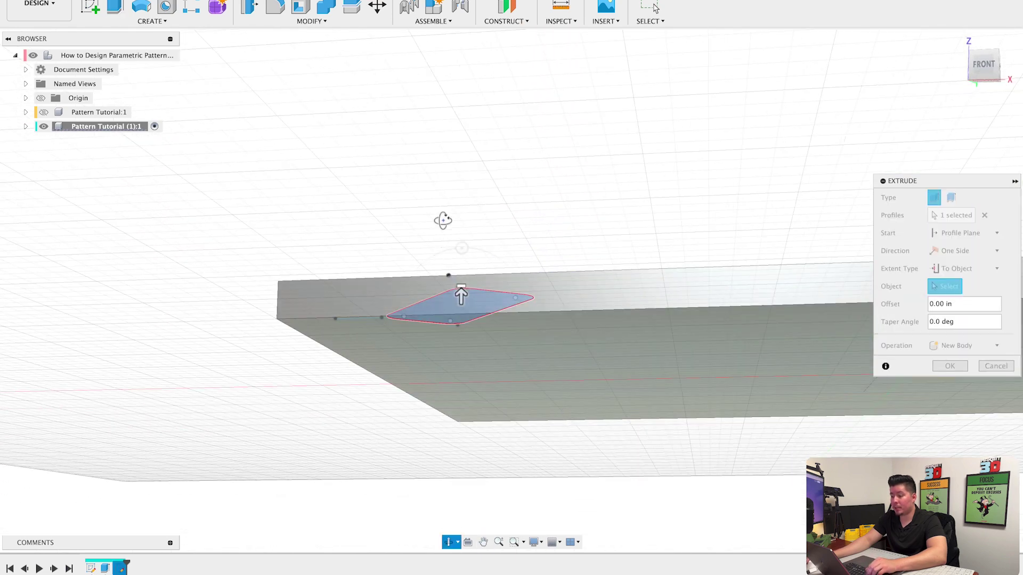
{"action": "middle_click_drag", "start_coordinate": [443, 220], "coordinate": [507, 338], "text": "shift"}
{"action": "left_click", "coordinate": [508, 336]}
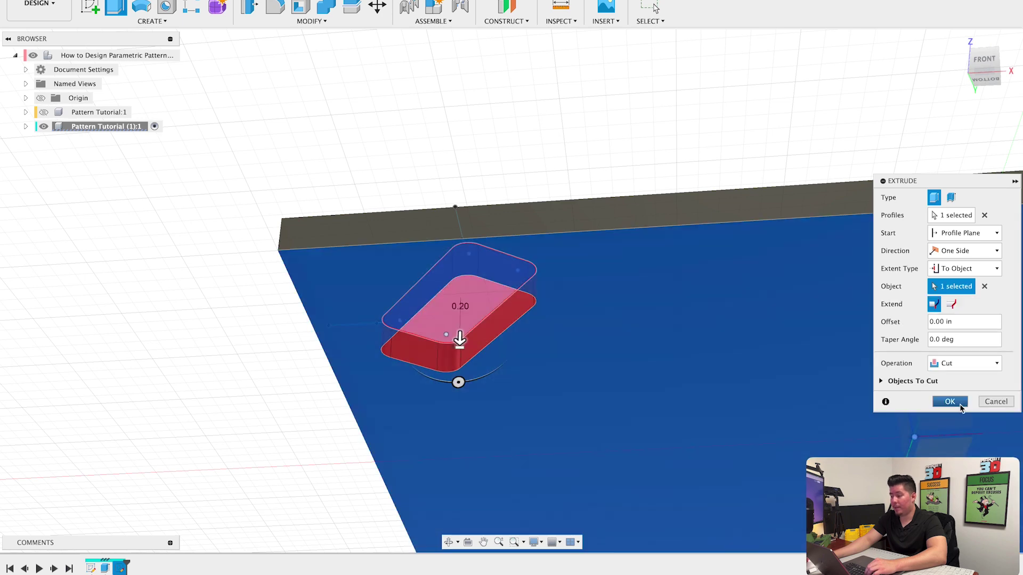
{"action": "left_click", "coordinate": [953, 402]}
{"action": "middle_click_drag", "start_coordinate": [484, 108], "coordinate": [549, 137]}
{"action": "left_click", "coordinate": [978, 63]}
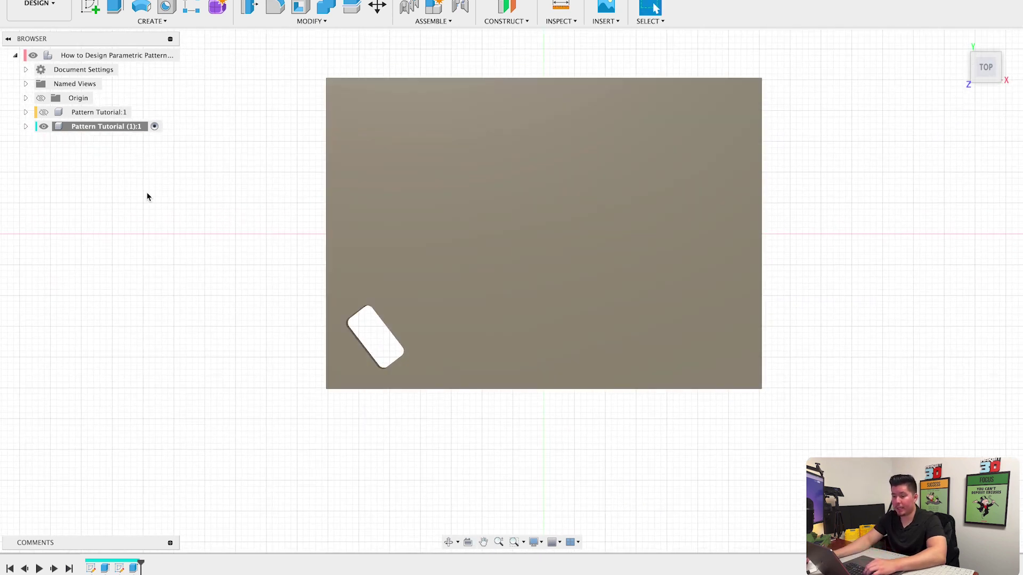
Make Sketch5 visible again under the Pattern Tutorial component's Sketches folder
{"action": "left_click", "coordinate": [25, 126]}
{"action": "left_click", "coordinate": [37, 169]}
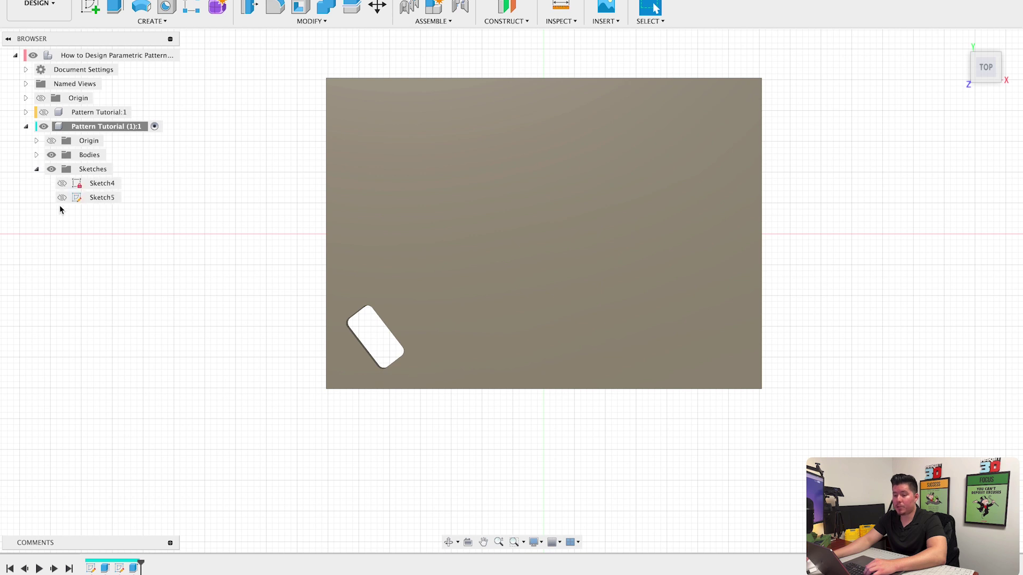
{"action": "left_click", "coordinate": [61, 197]}
{"action": "left_click", "coordinate": [433, 181]}
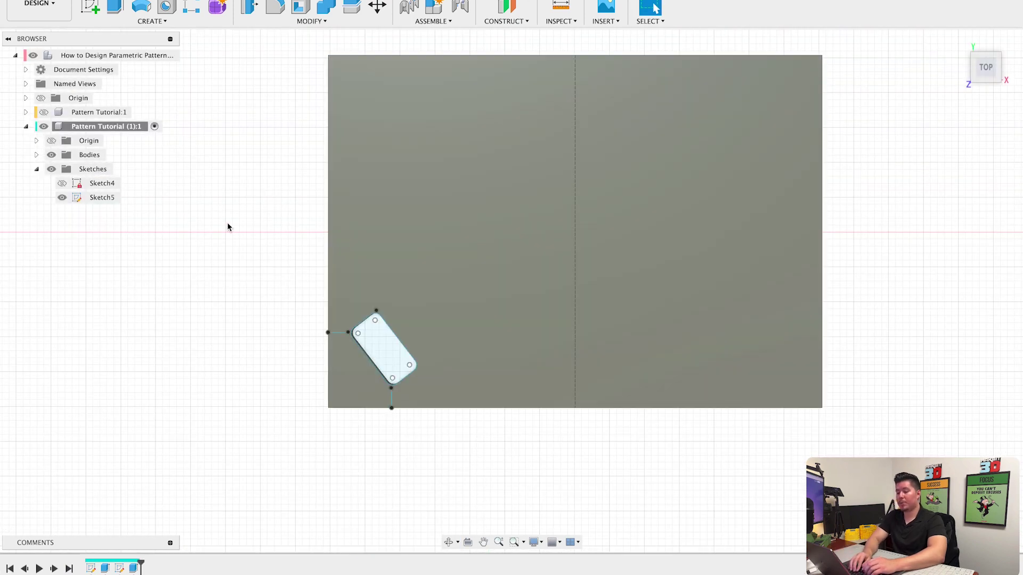
{"action": "type", "text": "s"}
{"action": "type", "text": "pattern"}
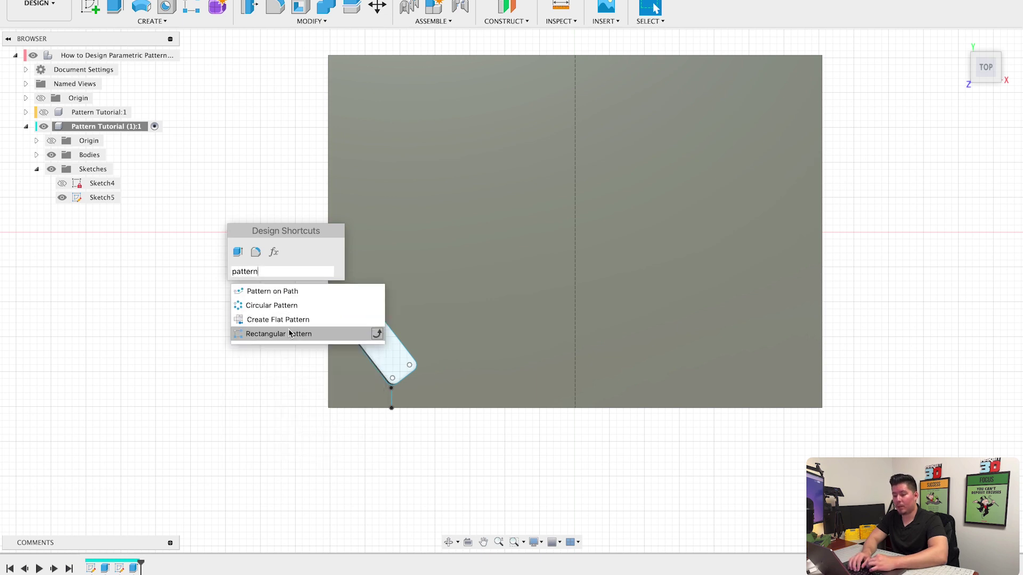
{"action": "left_click", "coordinate": [290, 333]}
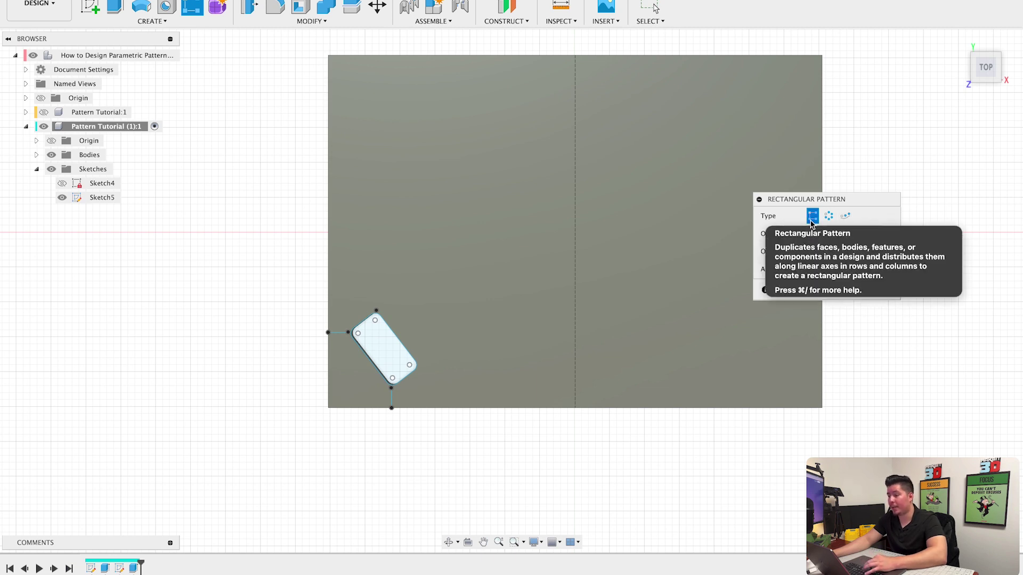
{"action": "left_click", "coordinate": [820, 238]}
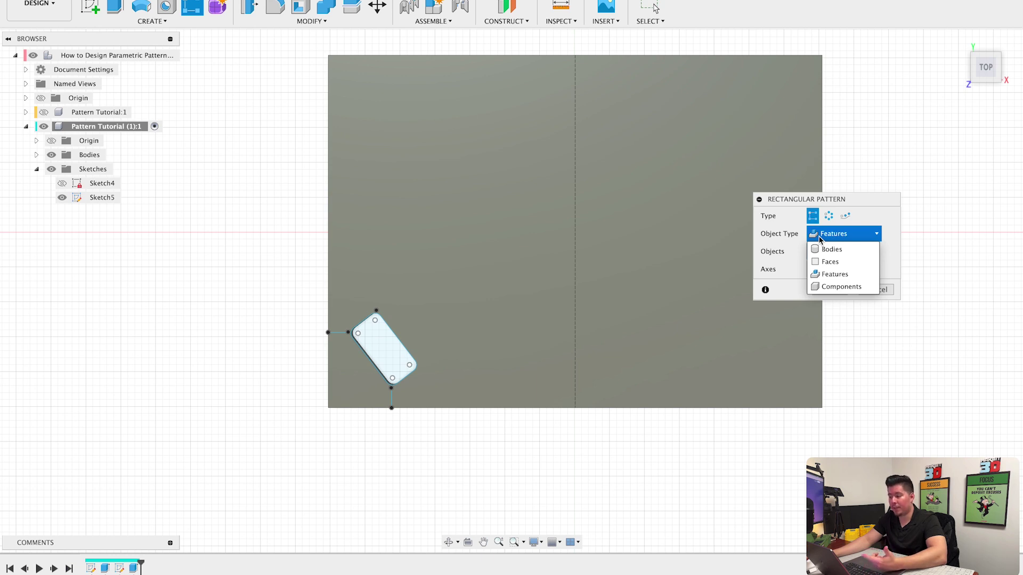
{"action": "left_click", "coordinate": [835, 274]}
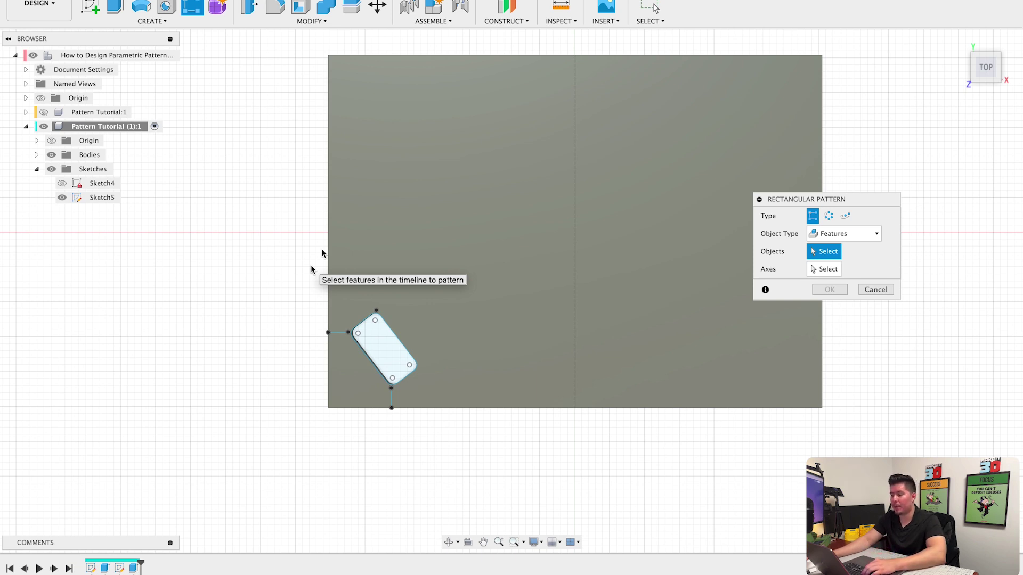
{"action": "scroll", "coordinate": [357, 330], "scroll_direction": "up", "scroll_amount": 2}
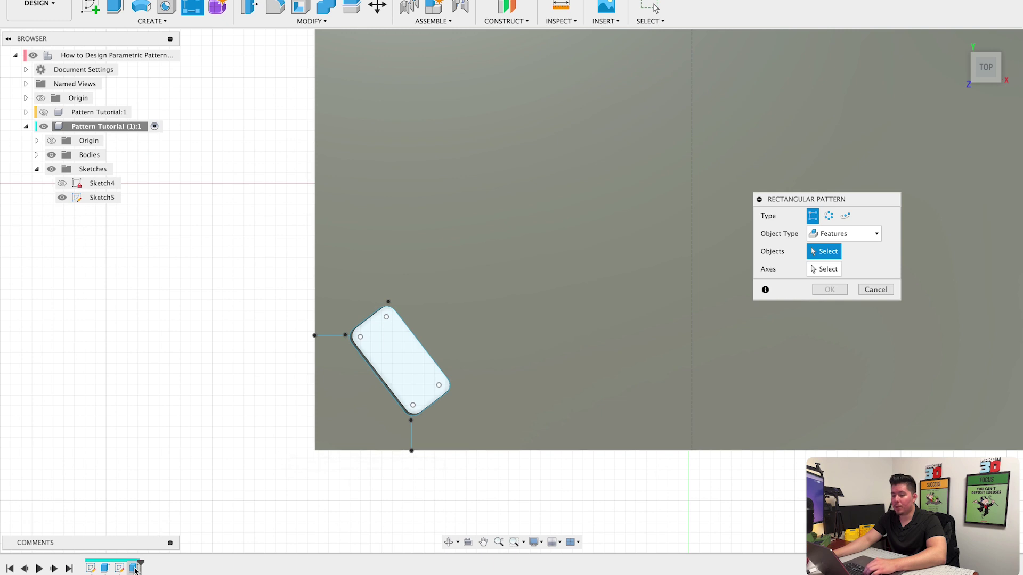
{"action": "left_click", "coordinate": [134, 569]}
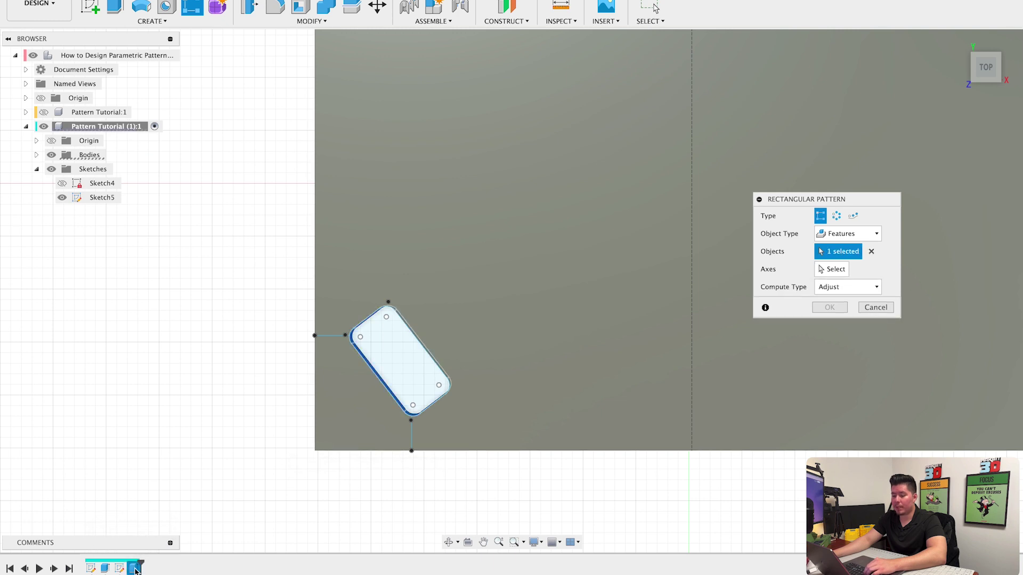
{"action": "left_click", "coordinate": [834, 270]}
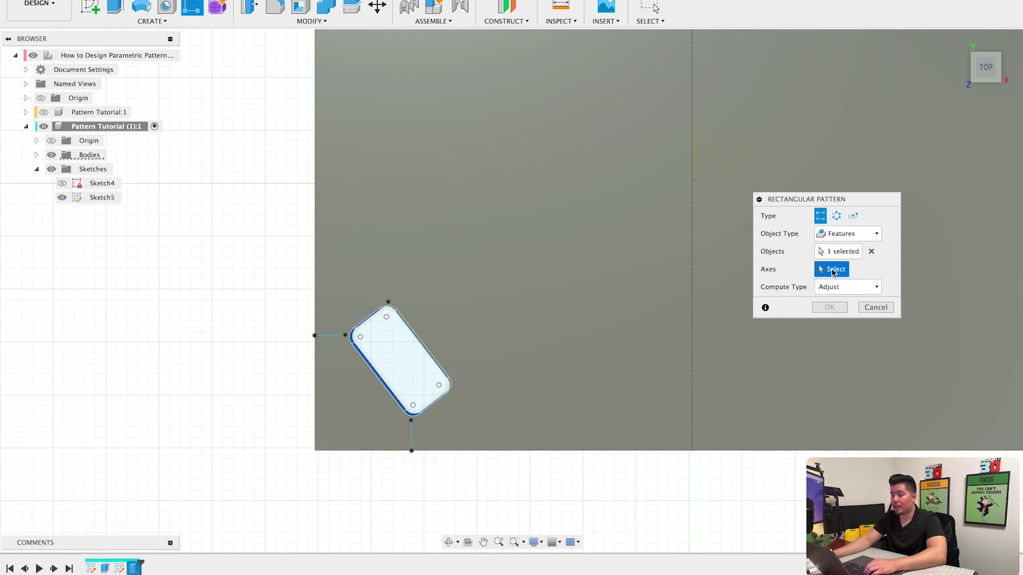
{"action": "left_click", "coordinate": [315, 199]}
{"action": "left_click", "coordinate": [484, 450]}
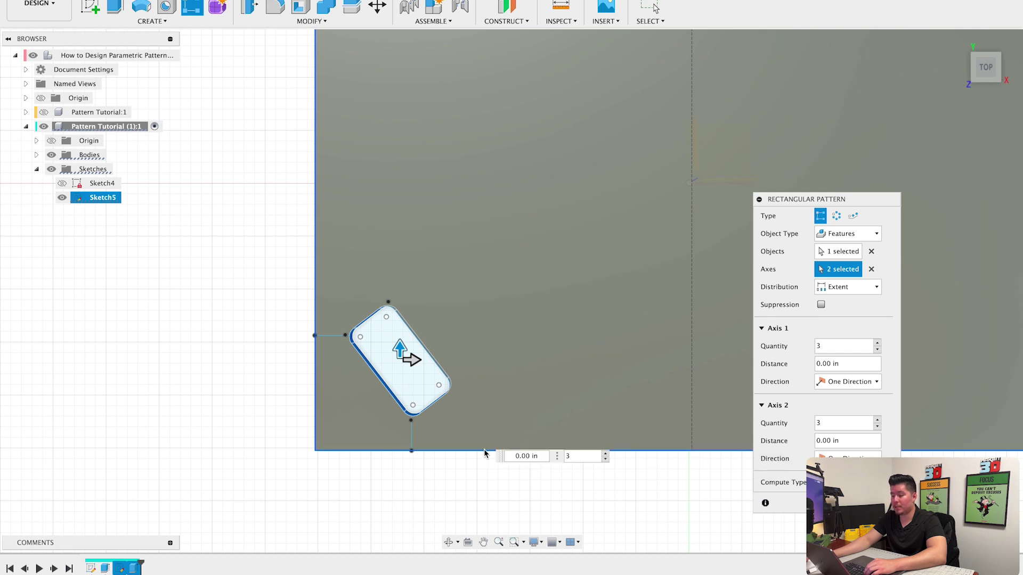
{"action": "scroll", "coordinate": [493, 271], "scroll_direction": "down", "scroll_amount": 3}
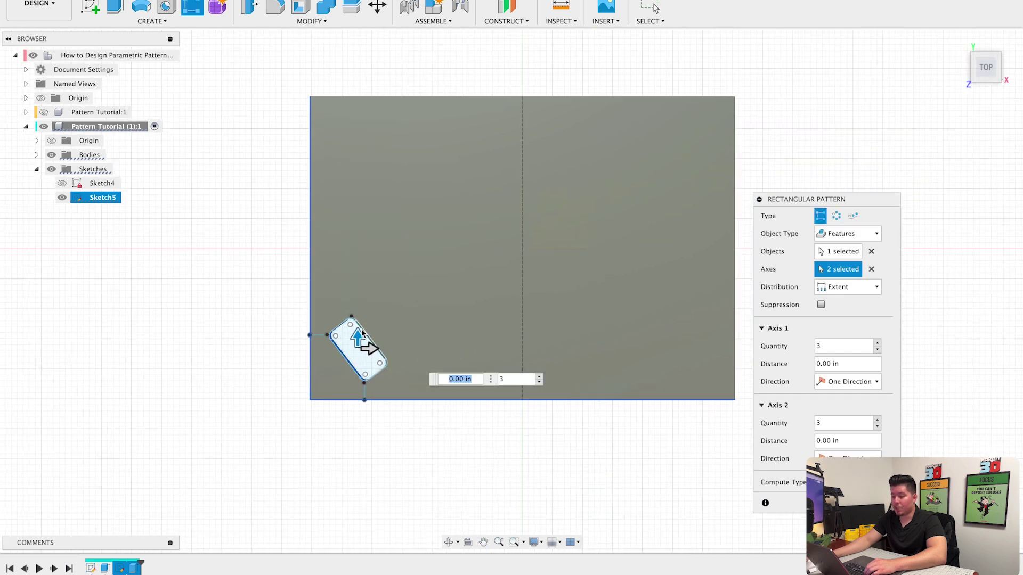
{"action": "left_click_drag", "start_coordinate": [362, 333], "coordinate": [357, 141]}
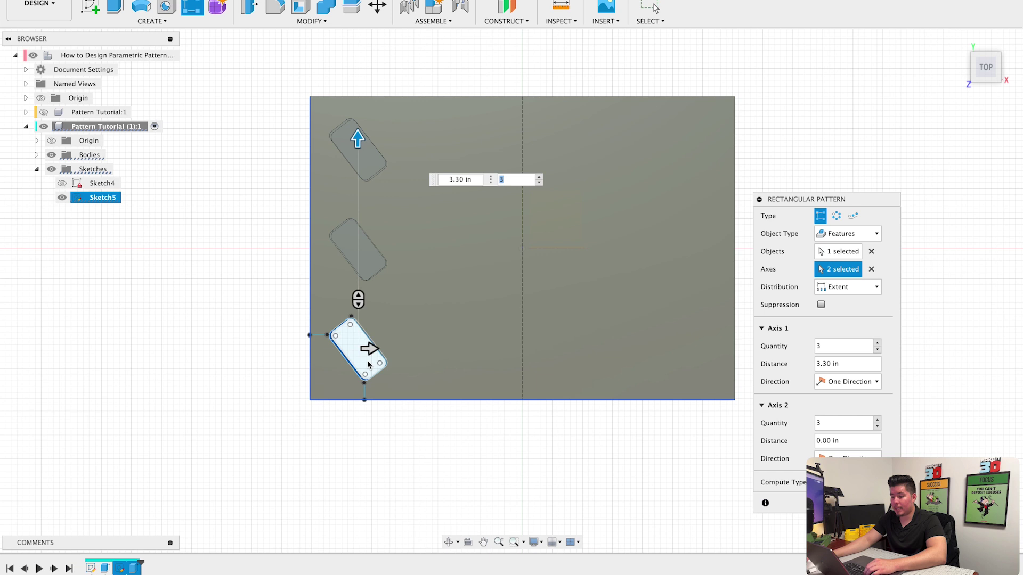
{"action": "left_click_drag", "start_coordinate": [370, 347], "coordinate": [484, 349]}
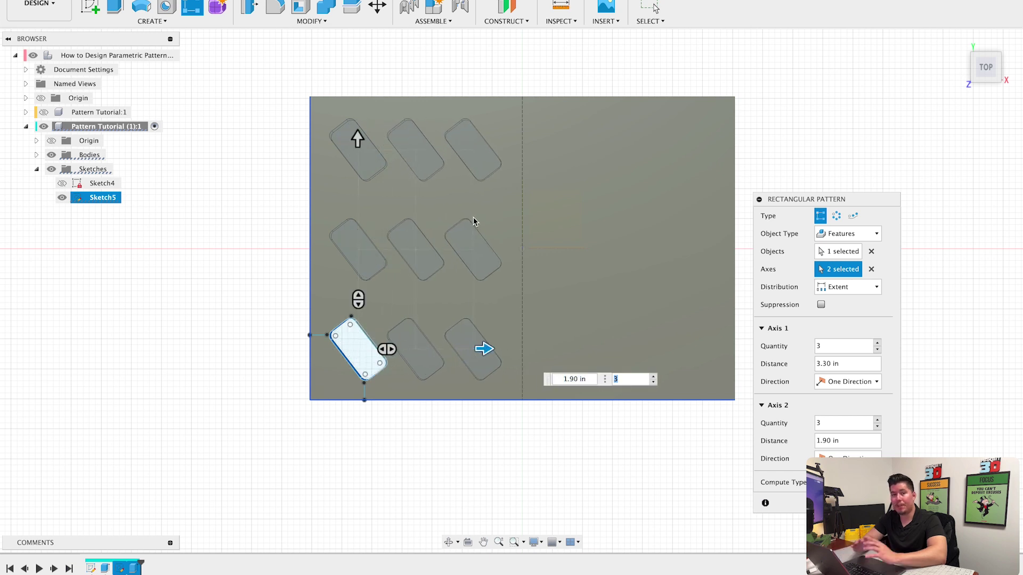
{"action": "left_click_drag", "start_coordinate": [491, 352], "coordinate": [622, 347]}
Restart a rectangular pattern of the slot cut along the plate's left and bottom edges
{"action": "key", "text": "Escape"}
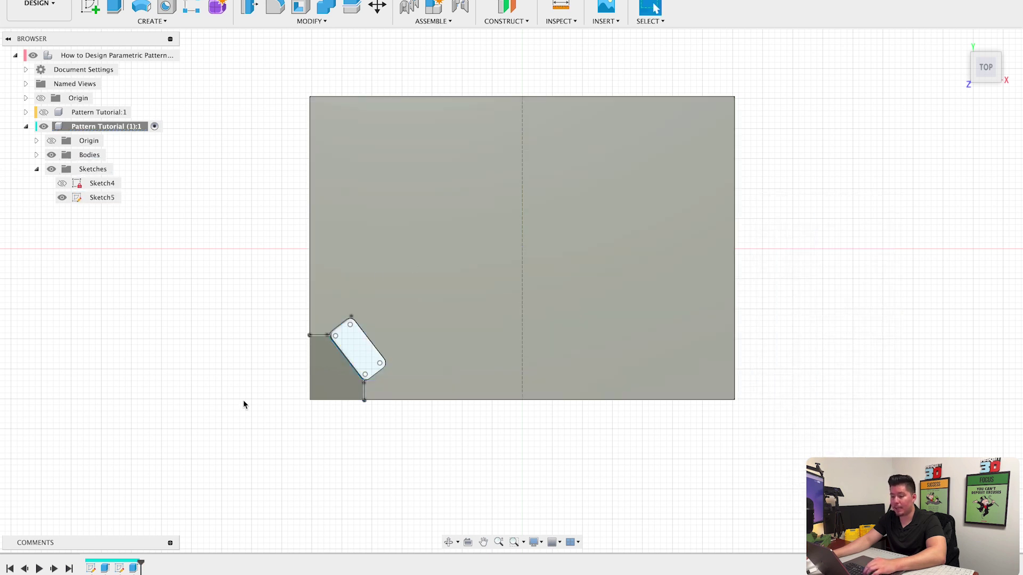
{"action": "type", "text": "spatter"}
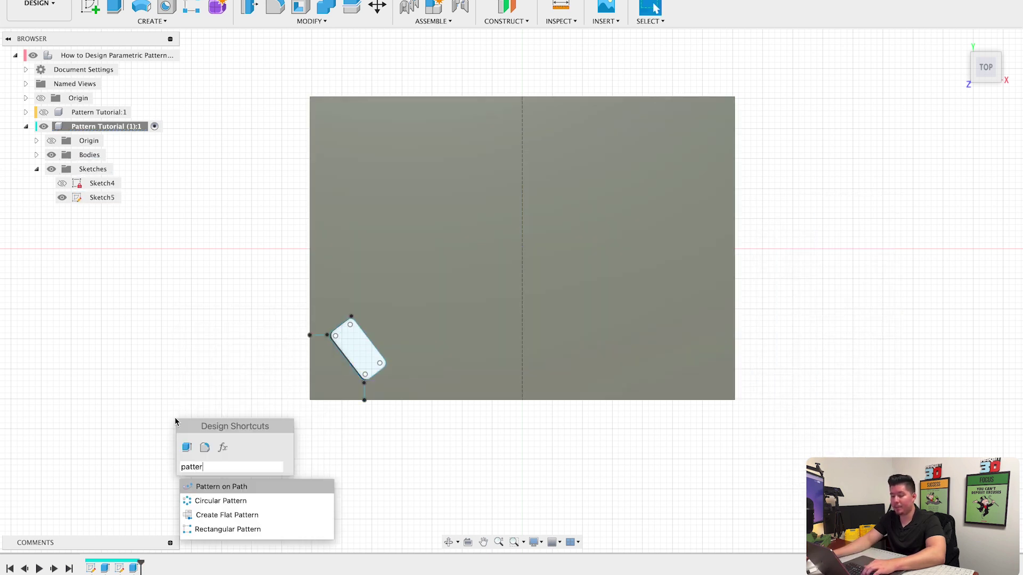
{"action": "left_click", "coordinate": [224, 529]}
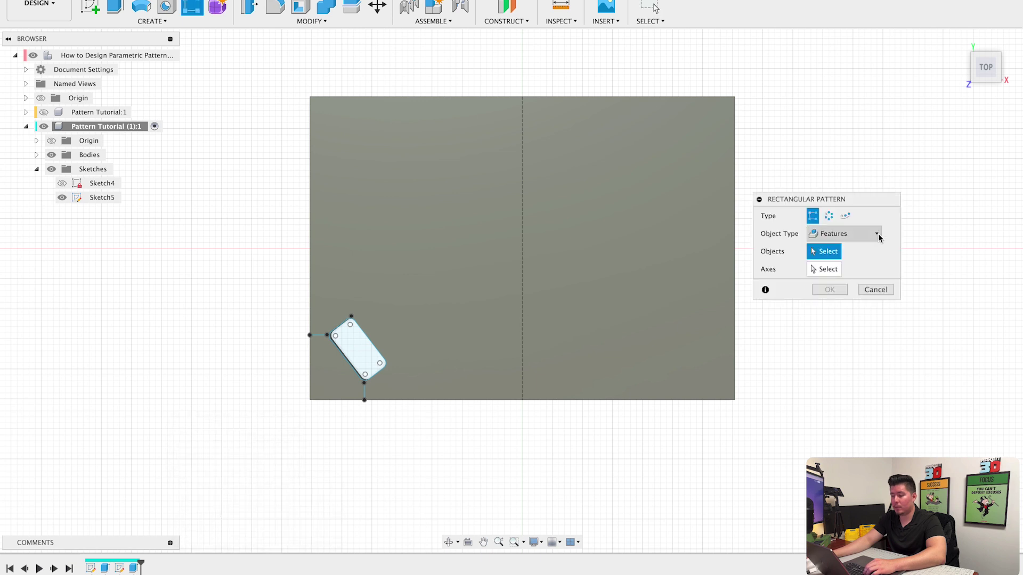
{"action": "left_click", "coordinate": [137, 569]}
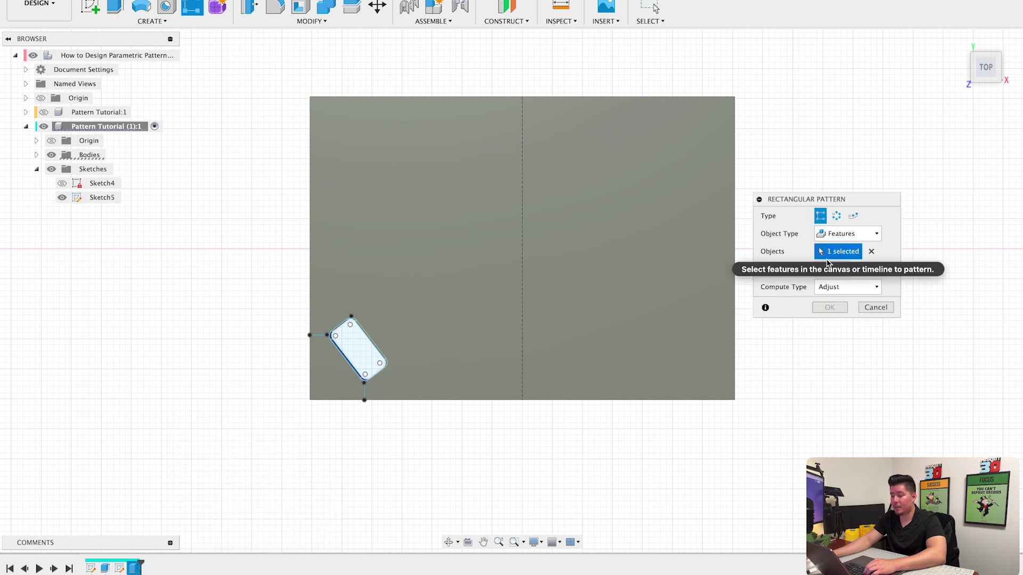
{"action": "left_click", "coordinate": [315, 249]}
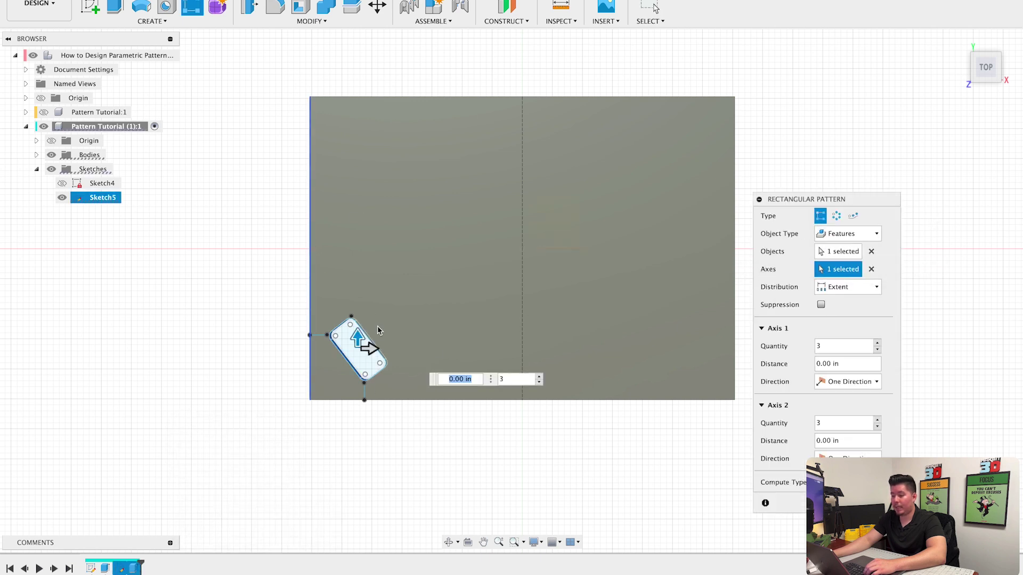
{"action": "left_click", "coordinate": [412, 400]}
Spread the 3×3 slot copies 3.00 in vertically and 2.00 in horizontally, then hide Sketch5
{"action": "key", "text": "Tab"}
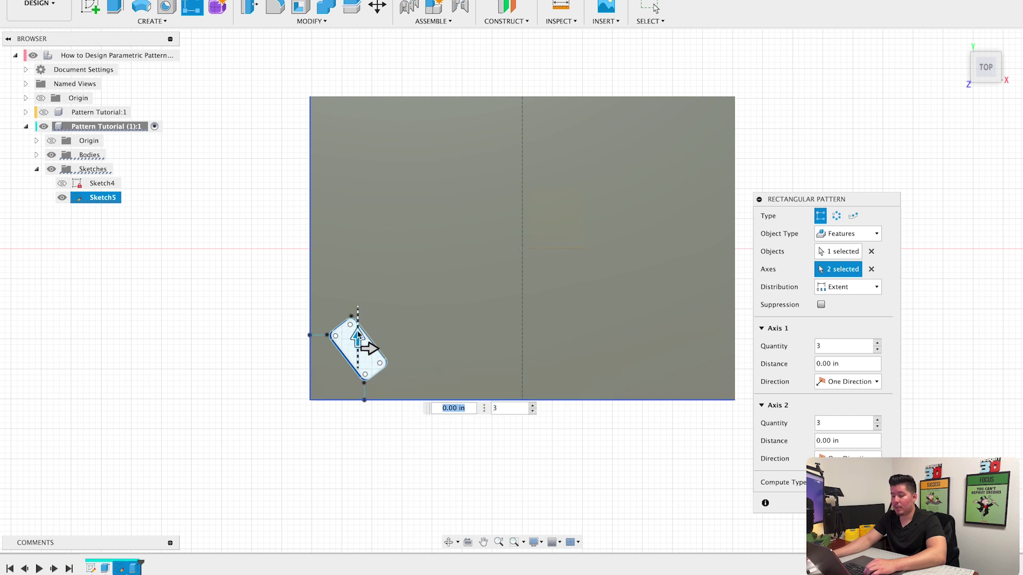
{"action": "left_click_drag", "start_coordinate": [358, 334], "coordinate": [361, 155]}
{"action": "left_click_drag", "start_coordinate": [370, 350], "coordinate": [492, 351]}
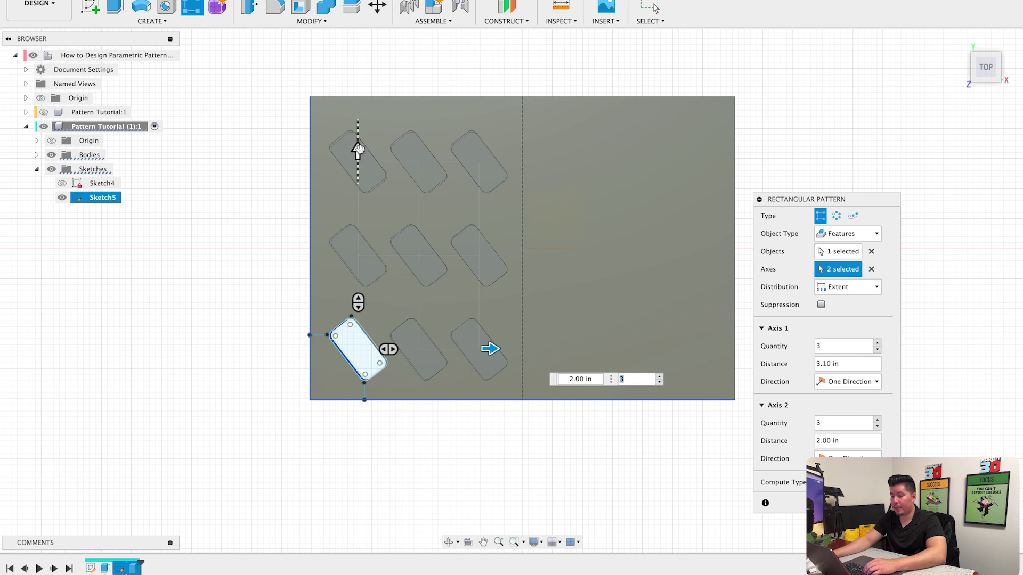
{"action": "left_click_drag", "start_coordinate": [358, 150], "coordinate": [358, 158]}
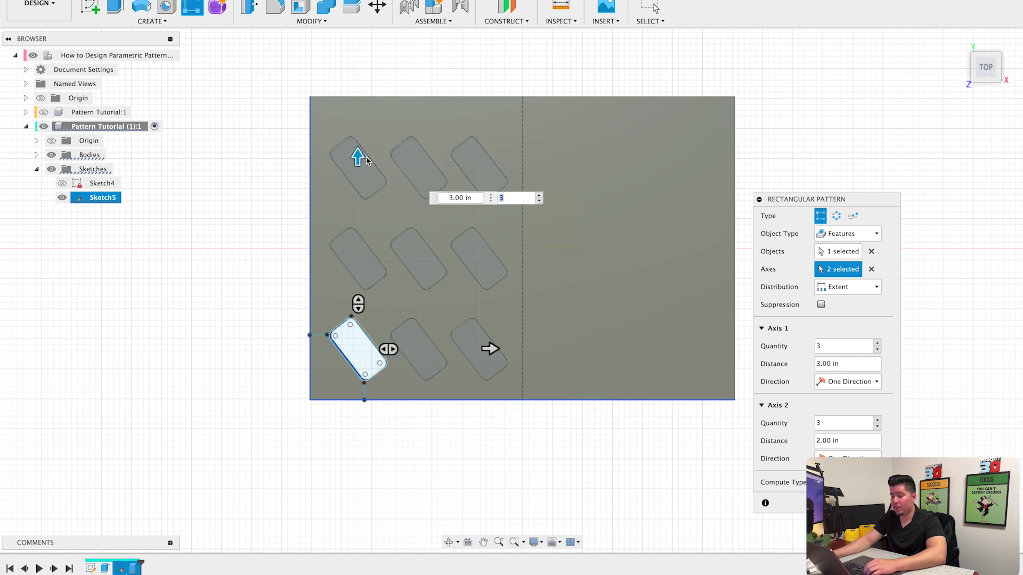
{"action": "key", "text": "Return"}
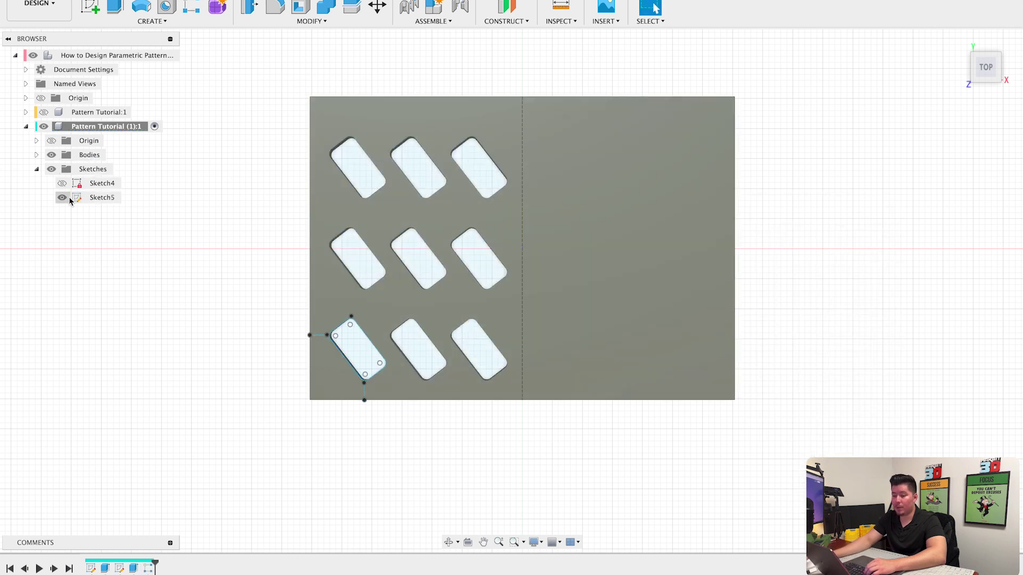
{"action": "left_click", "coordinate": [69, 197]}
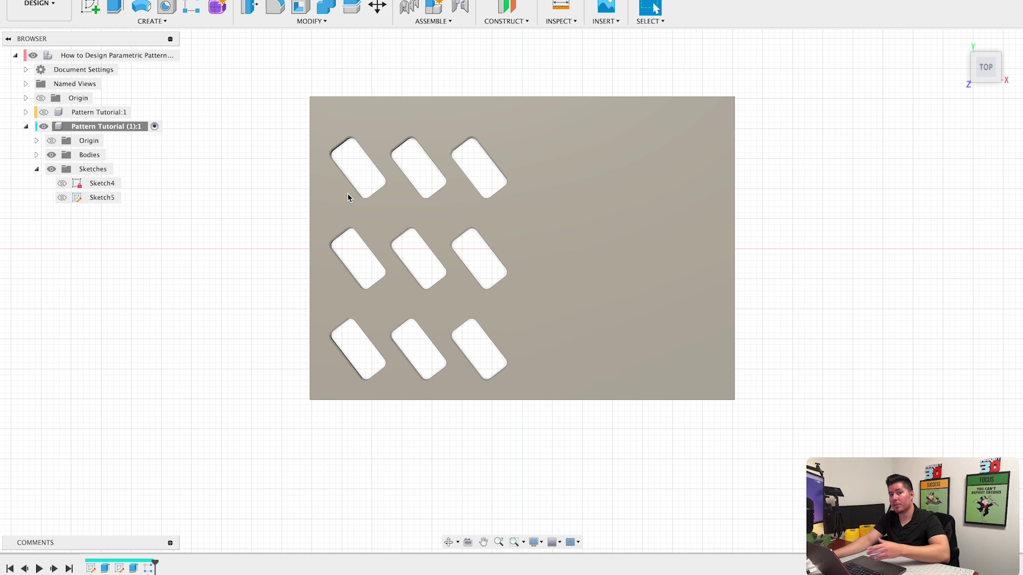
Return to the home view and start a Mirror with object type set to Features
{"action": "key", "text": "shift+F5"}
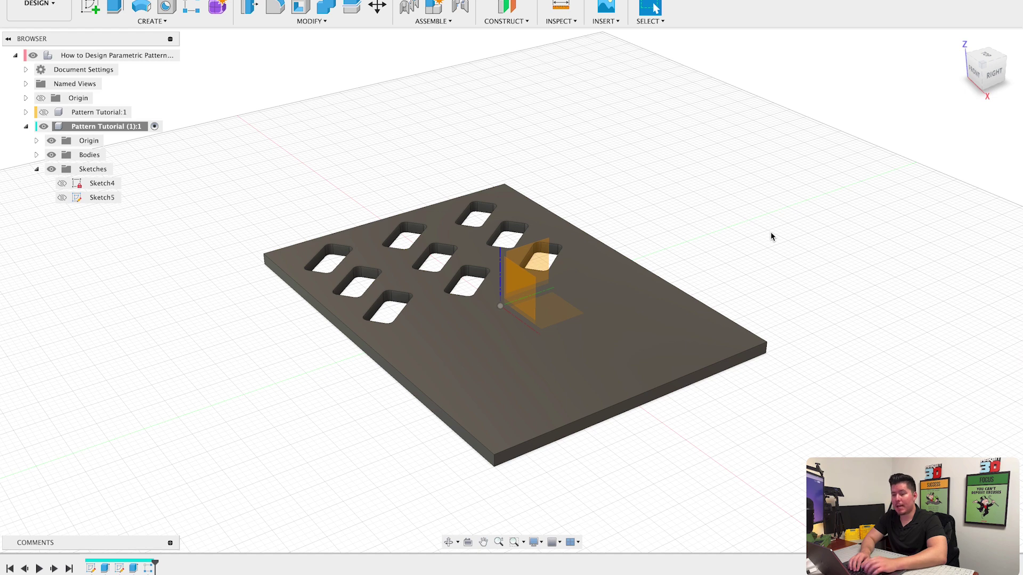
{"action": "type", "text": "s"}
{"action": "type", "text": "mirr"}
{"action": "key", "text": "Return"}
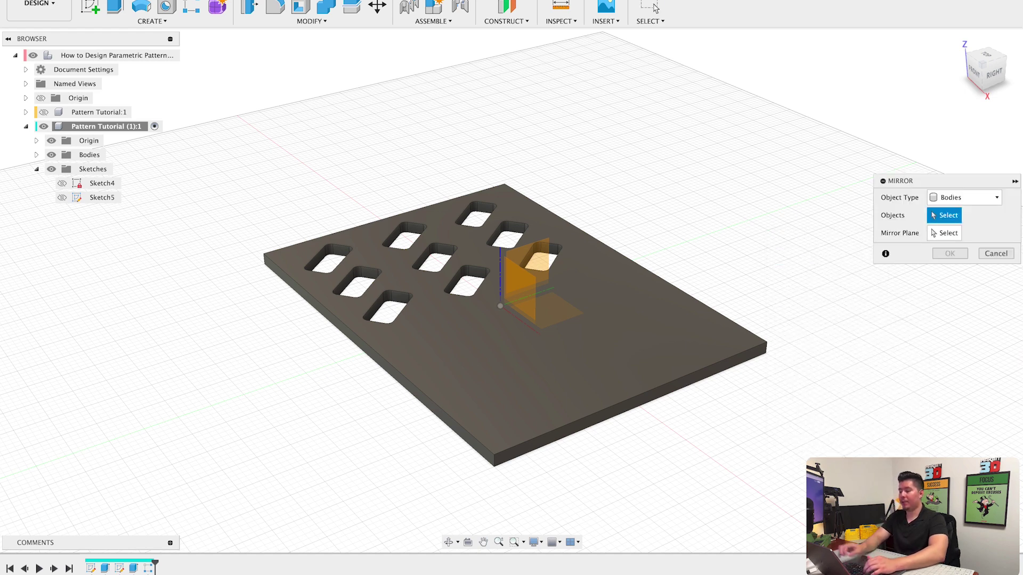
{"action": "left_click", "coordinate": [962, 197]}
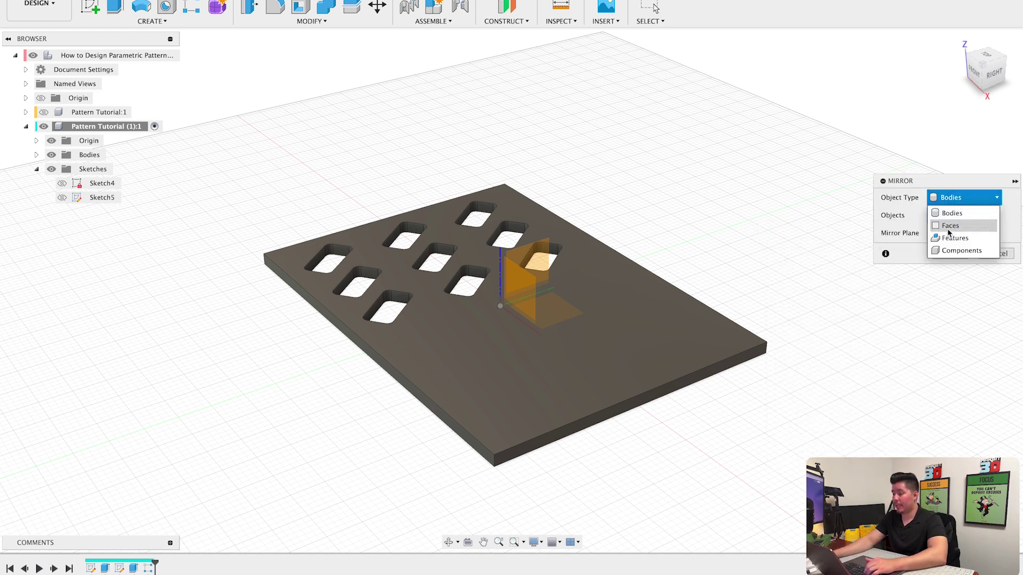
{"action": "left_click", "coordinate": [940, 231]}
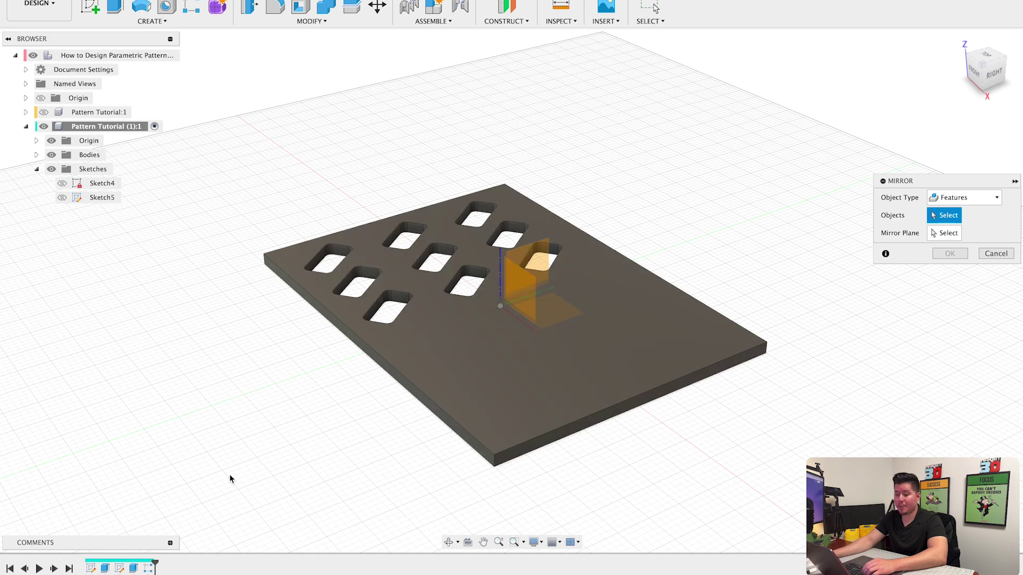
Mirror the slot pattern and original slot cut across the centre construction plane
{"action": "left_click", "coordinate": [148, 567]}
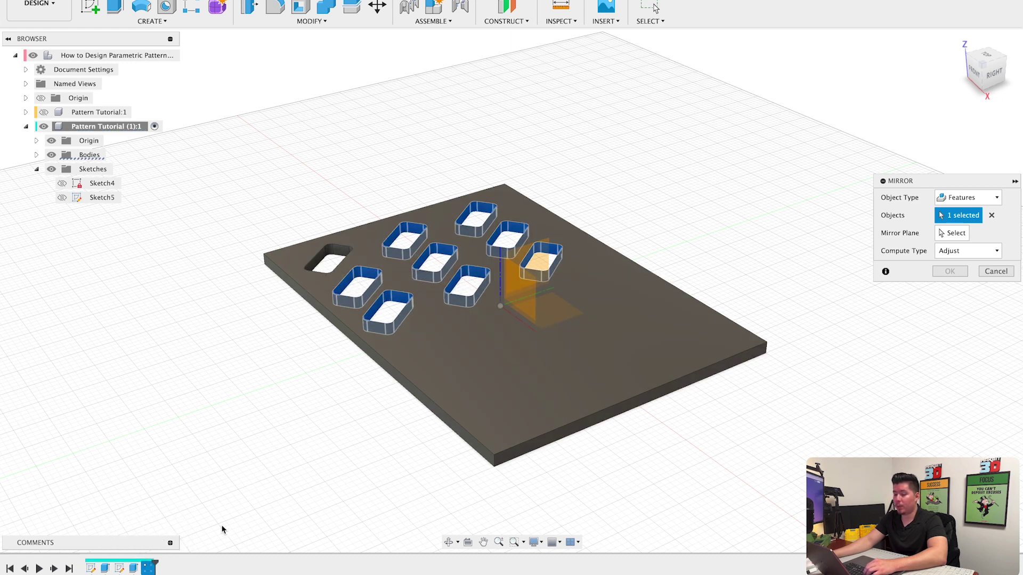
{"action": "left_click", "coordinate": [134, 568]}
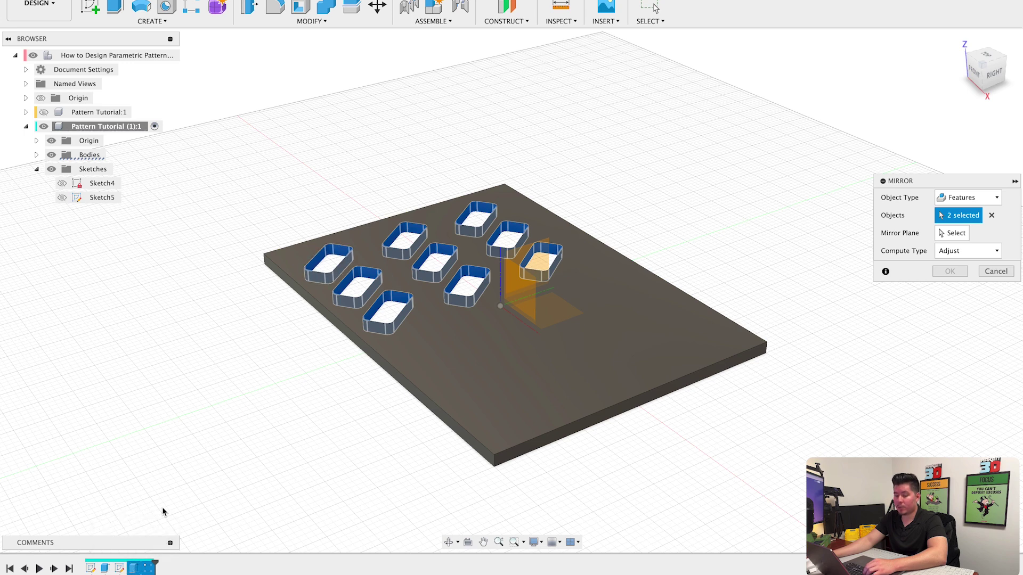
{"action": "left_click", "coordinate": [943, 234]}
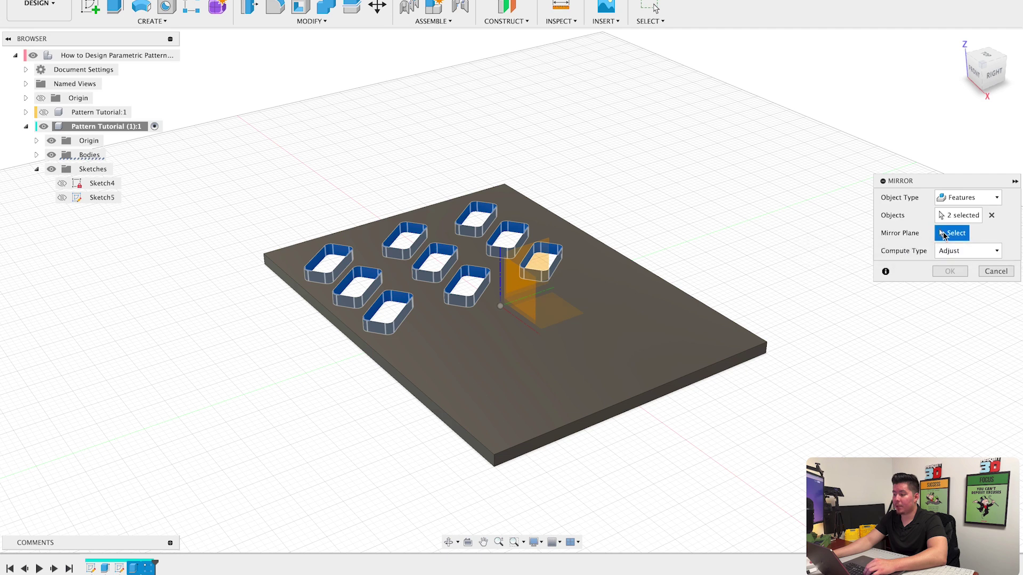
{"action": "left_click", "coordinate": [519, 259]}
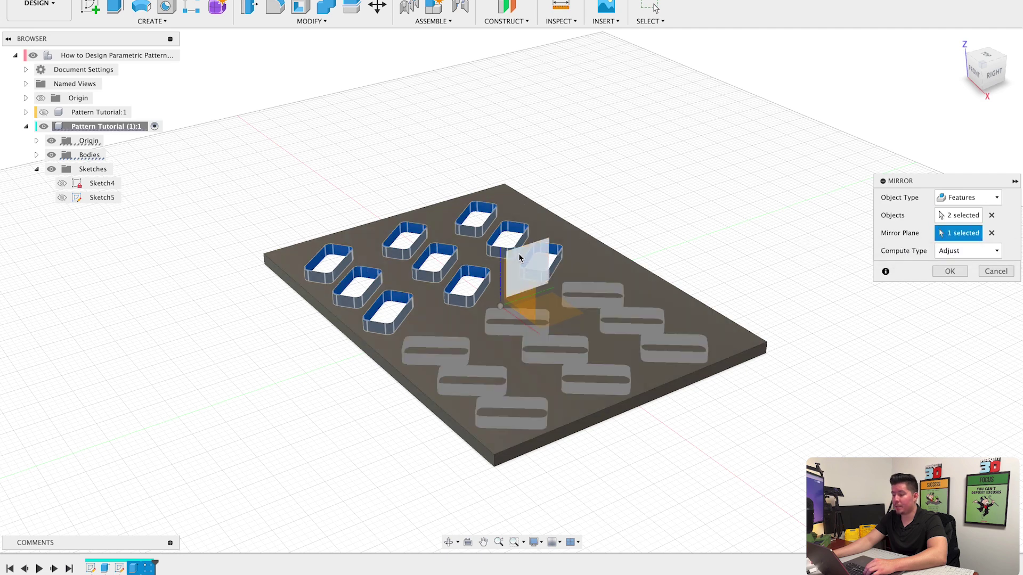
{"action": "left_click", "coordinate": [950, 272]}
{"action": "left_click", "coordinate": [986, 55]}
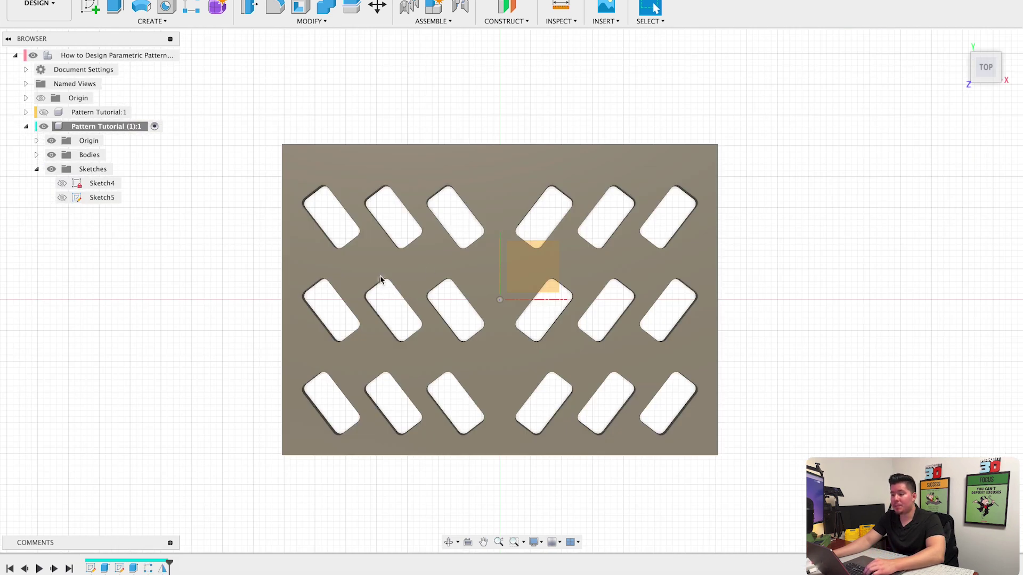
{"action": "middle_click_drag", "start_coordinate": [358, 299], "coordinate": [425, 224], "text": "shift"}
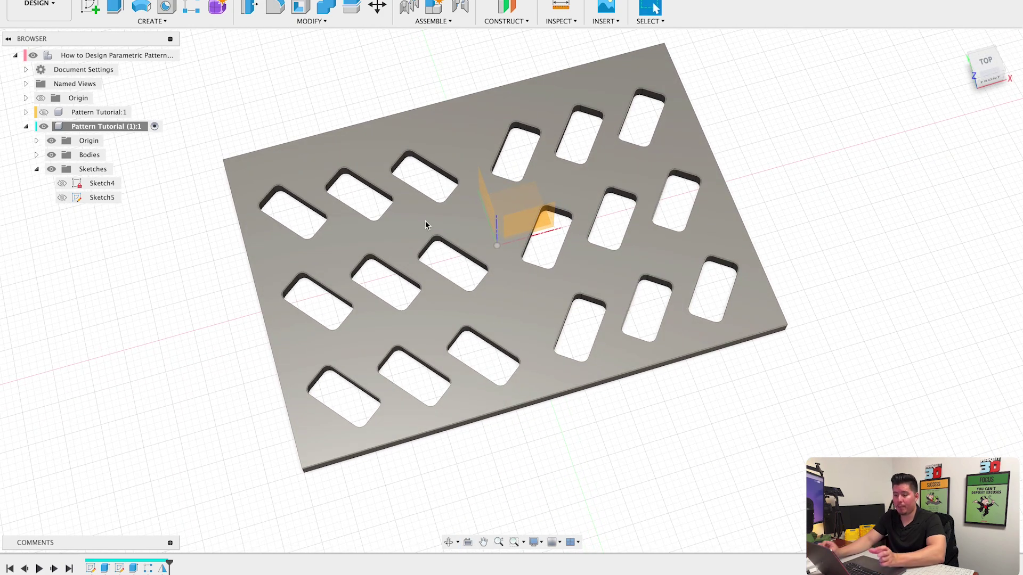
{"action": "double_click", "coordinate": [118, 568]}
{"action": "scroll", "coordinate": [321, 429], "scroll_direction": "up", "scroll_amount": 5}
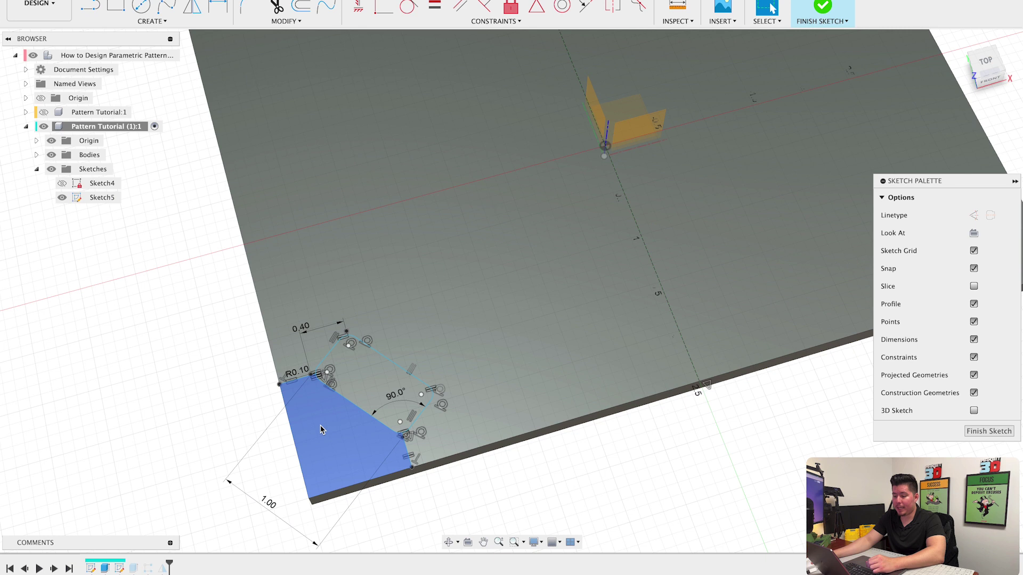
{"action": "middle_click_drag", "start_coordinate": [321, 429], "coordinate": [339, 404]}
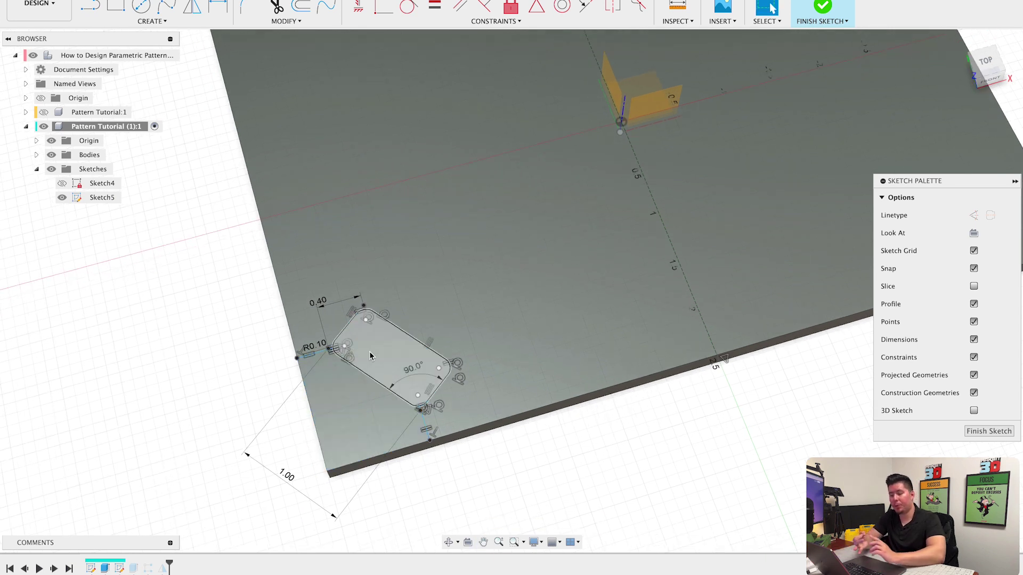
{"action": "key", "text": "x"}
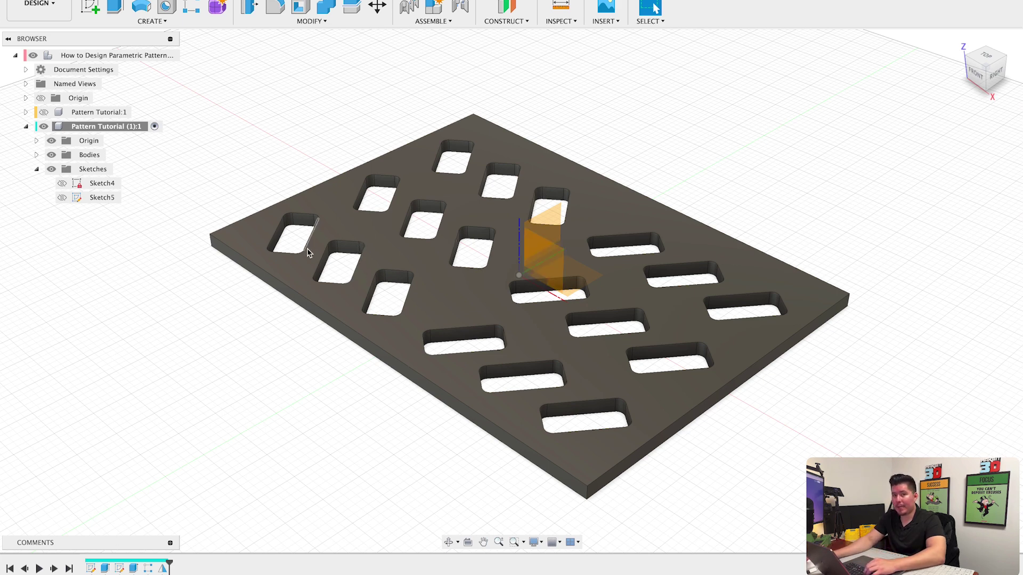
{"action": "middle_click_drag", "start_coordinate": [298, 237], "coordinate": [372, 311], "text": "shift"}
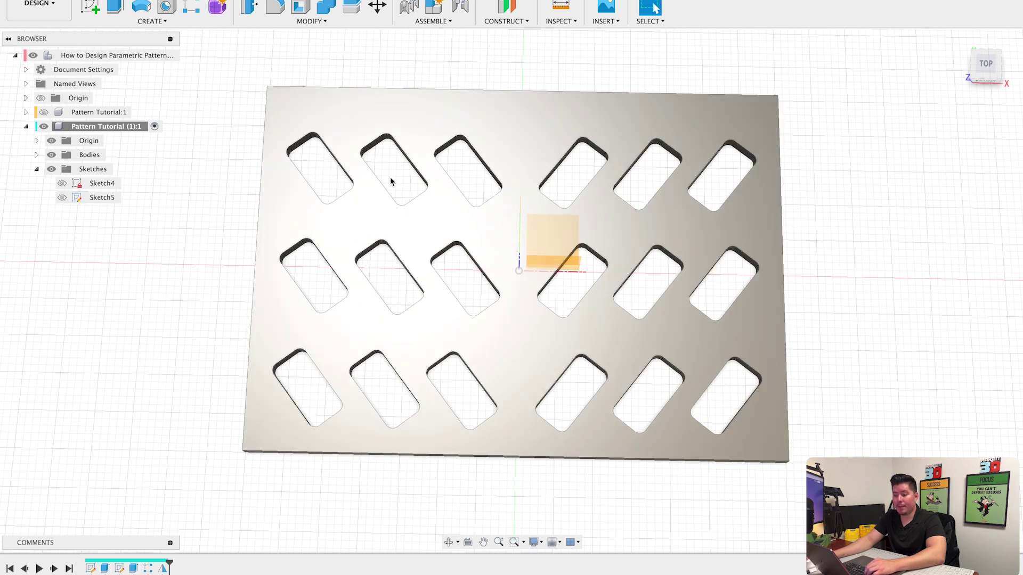
Edit the Rectangular Pattern so its vertical slot spread is 5.00 in
{"action": "double_click", "coordinate": [149, 569]}
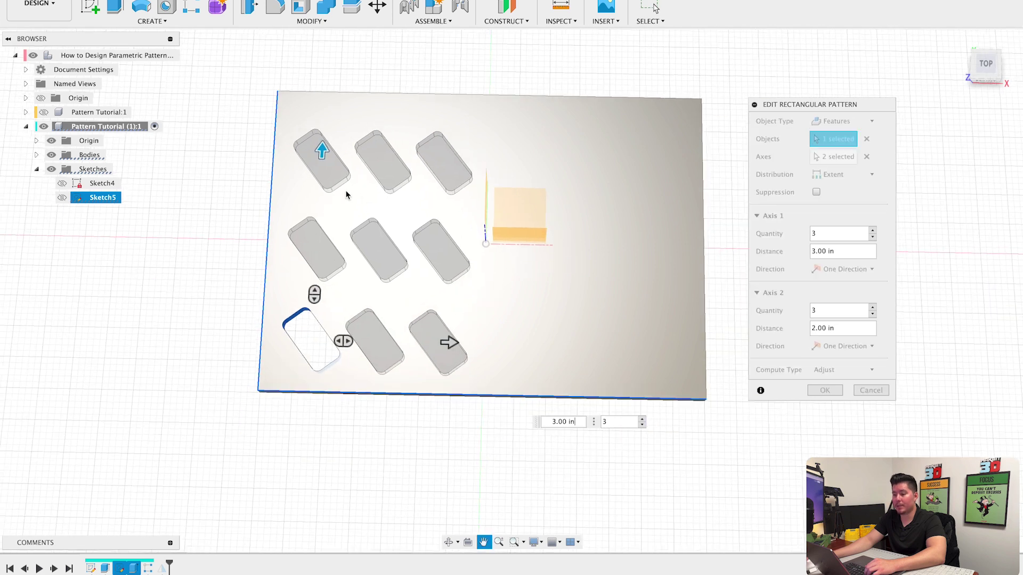
{"action": "scroll", "coordinate": [336, 144], "scroll_direction": "up", "scroll_amount": 4}
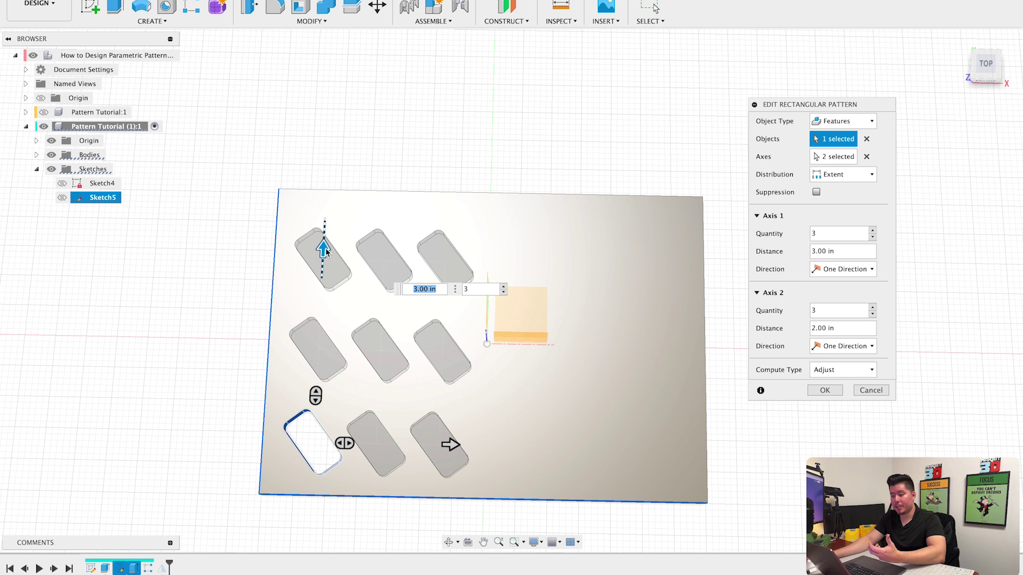
{"action": "left_click_drag", "start_coordinate": [324, 247], "coordinate": [339, 132]}
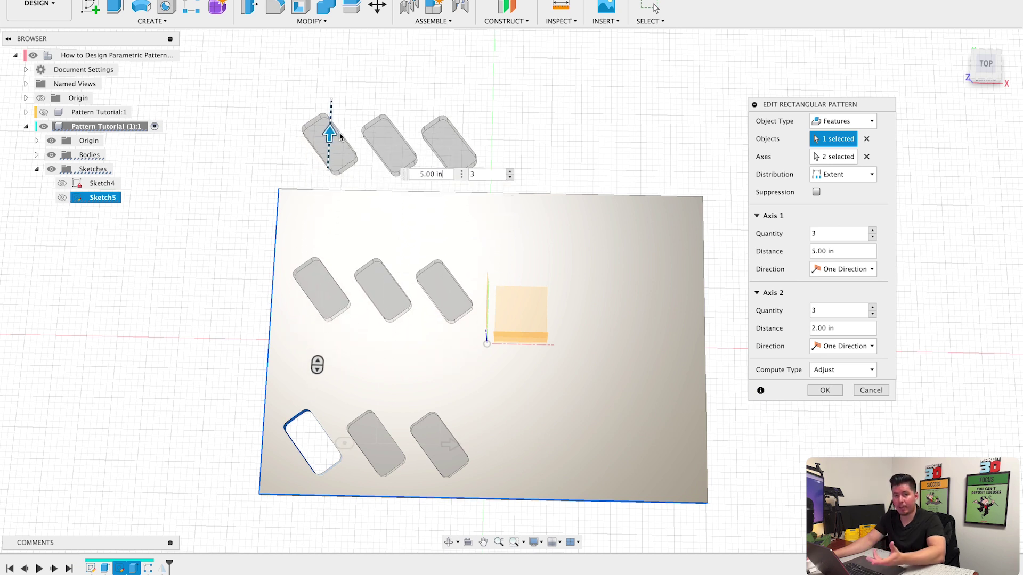
{"action": "key", "text": "Return"}
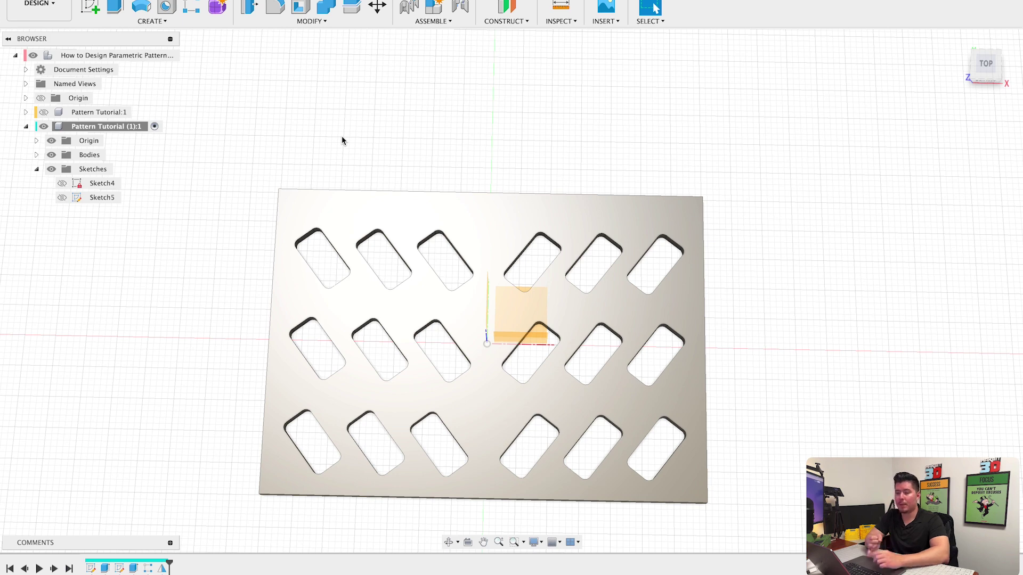
{"action": "left_click", "coordinate": [988, 65]}
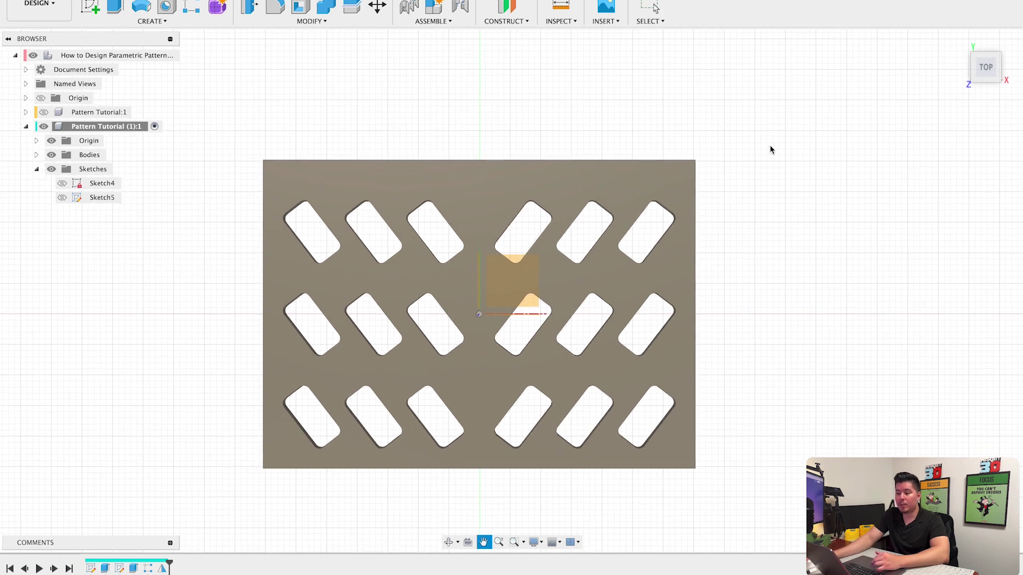
{"action": "middle_click_drag", "start_coordinate": [767, 177], "coordinate": [806, 151]}
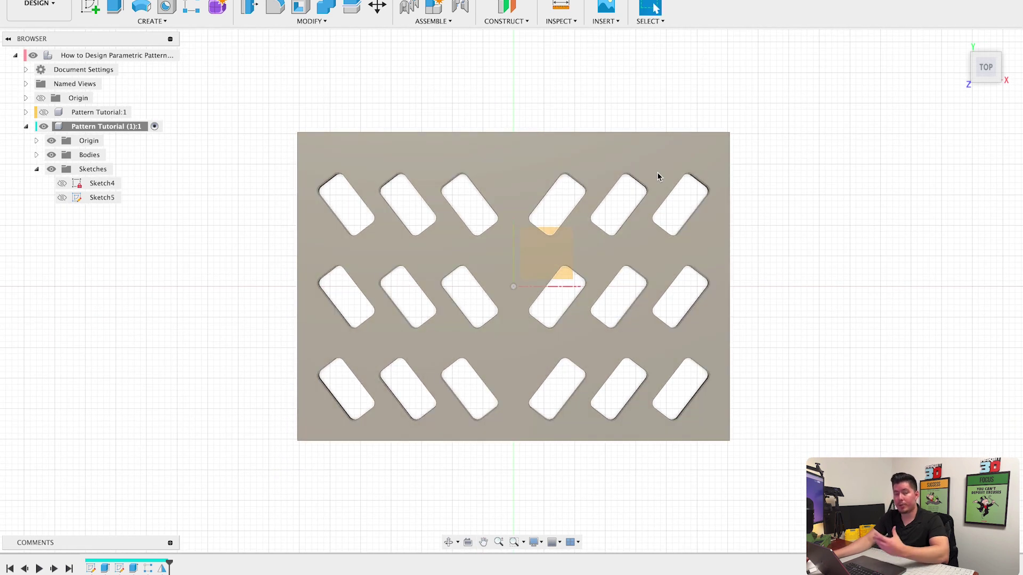